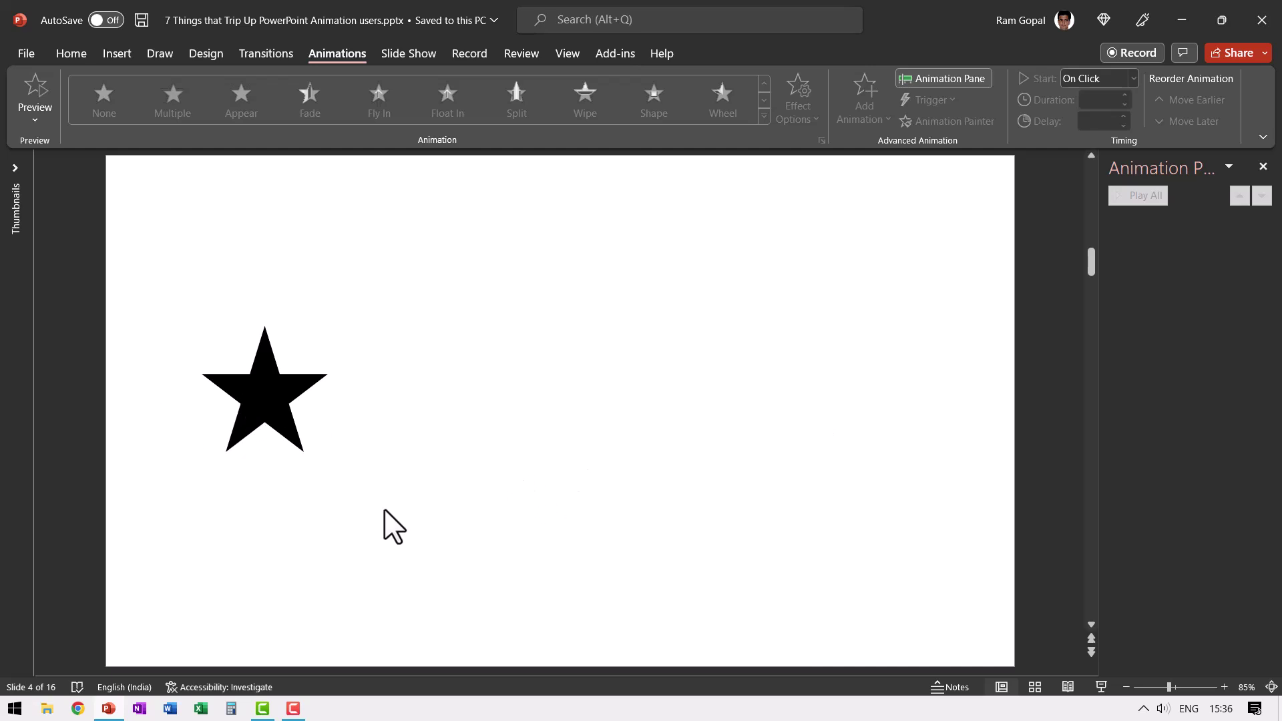
# Step: Give the star a Lines motion path set to Right, with its end point dragged farther right across the slide
pyautogui.click(284, 398)
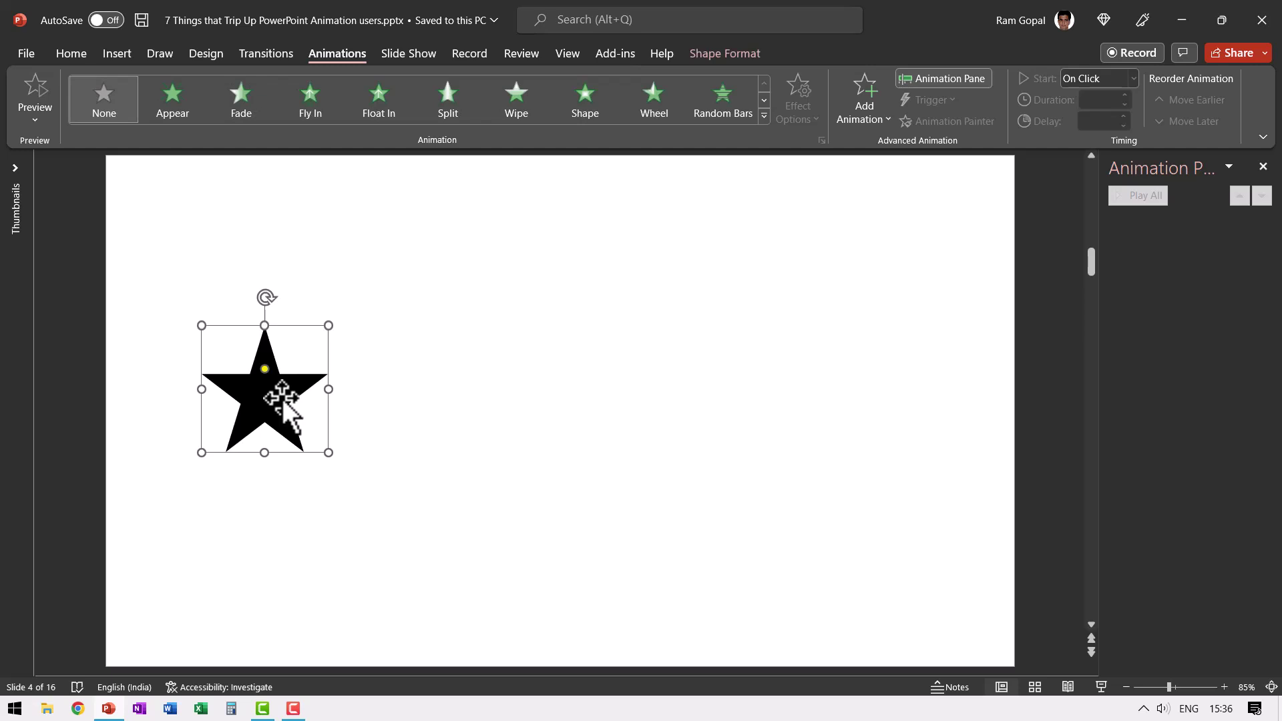
pyautogui.click(764, 116)
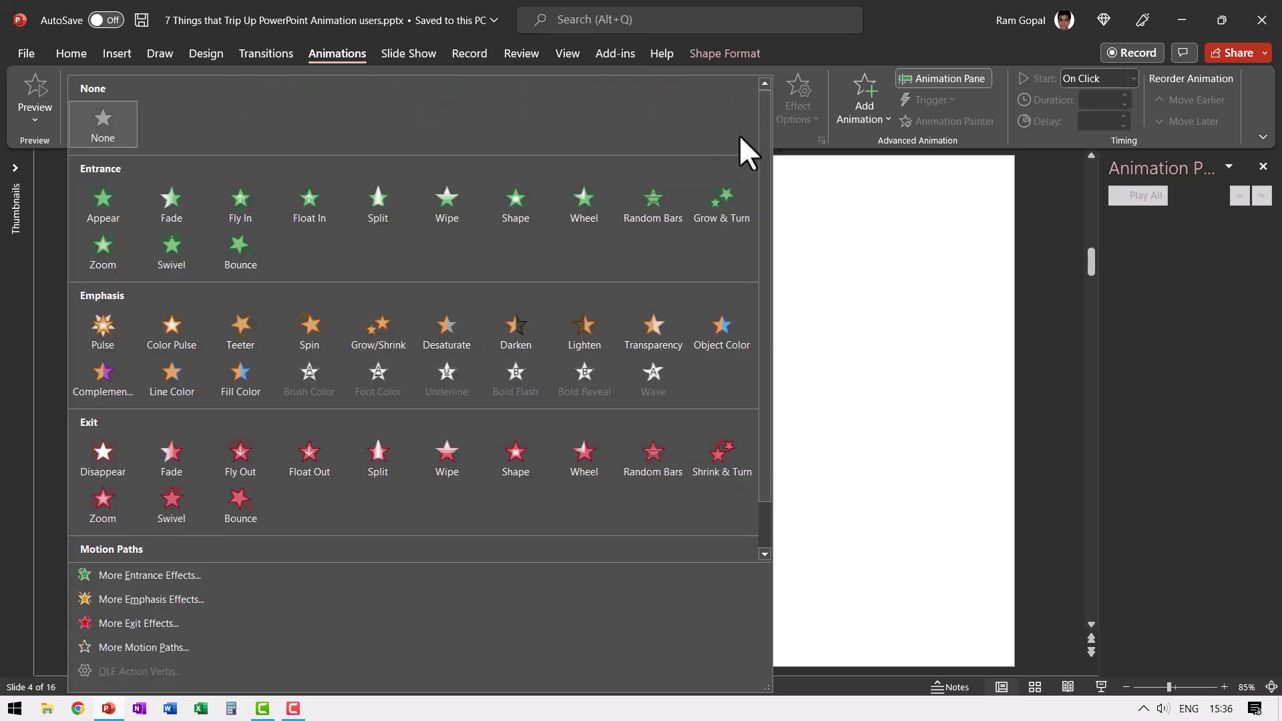
pyautogui.click(108, 527)
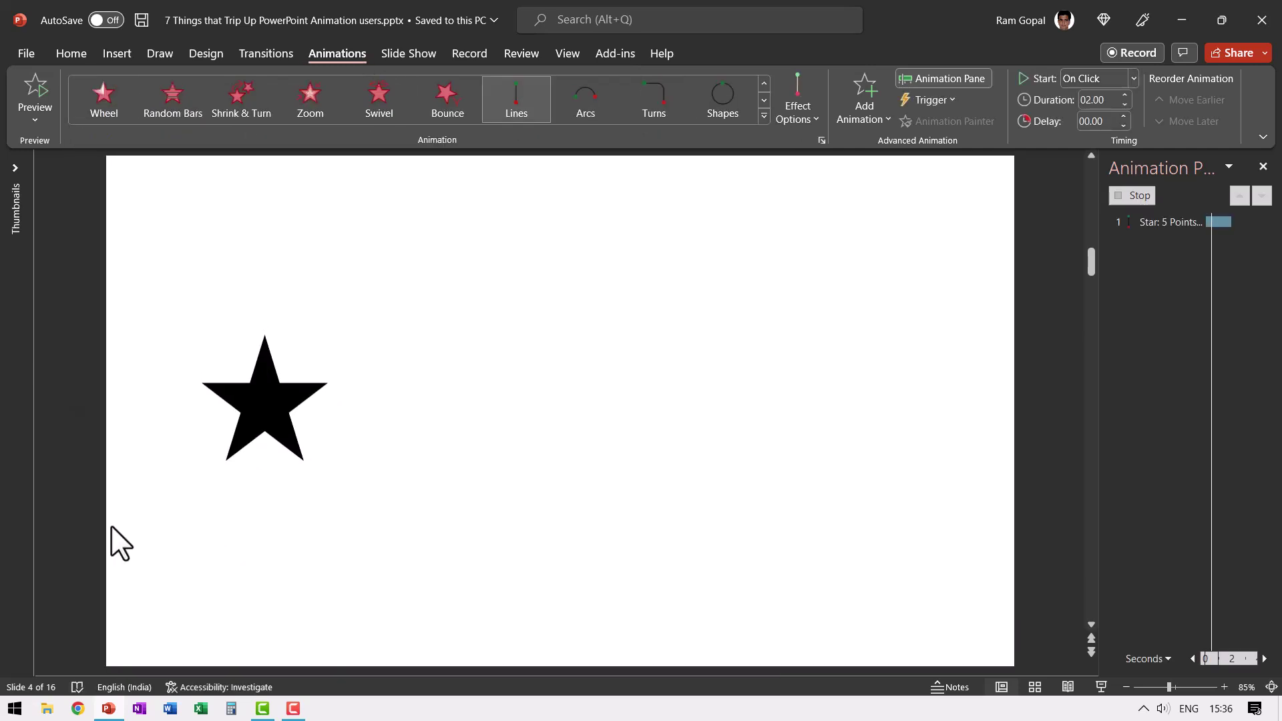
pyautogui.click(803, 101)
pyautogui.click(835, 259)
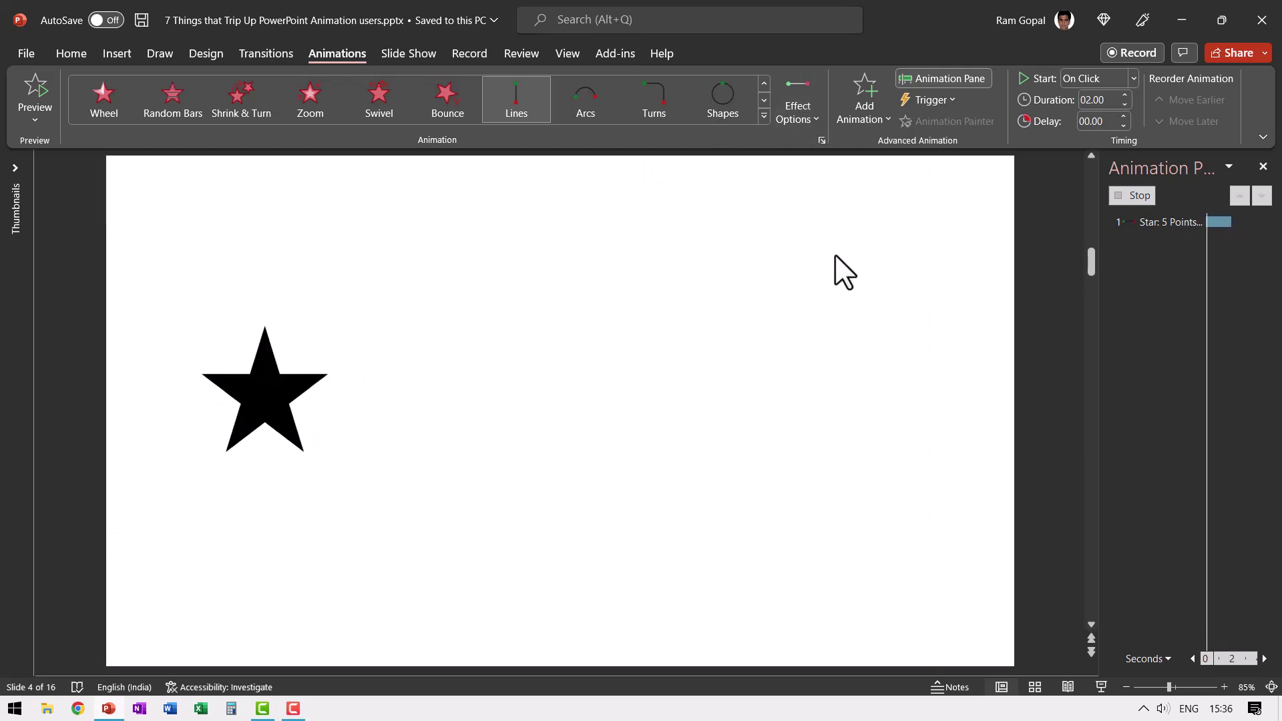
pyautogui.moveTo(492, 390); pyautogui.dragTo(784, 390)
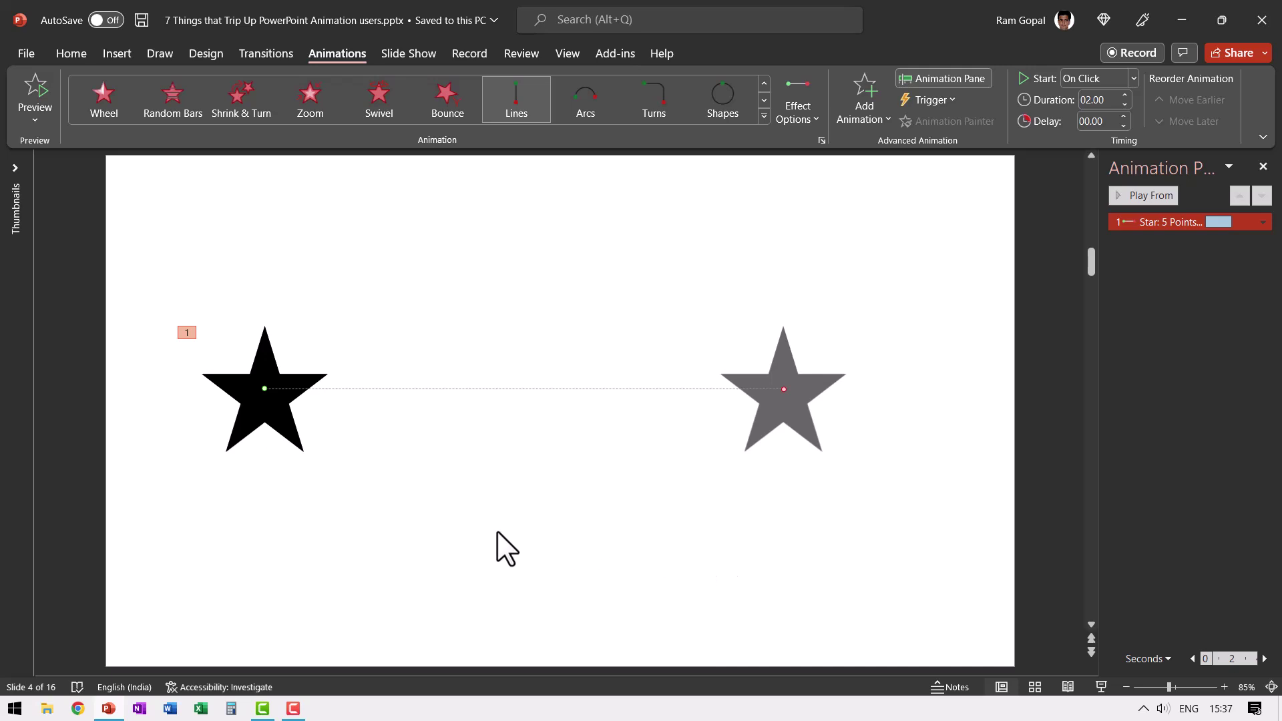
# Step: Replace the star's motion path with an Object Color emphasis set to green
pyautogui.click(763, 115)
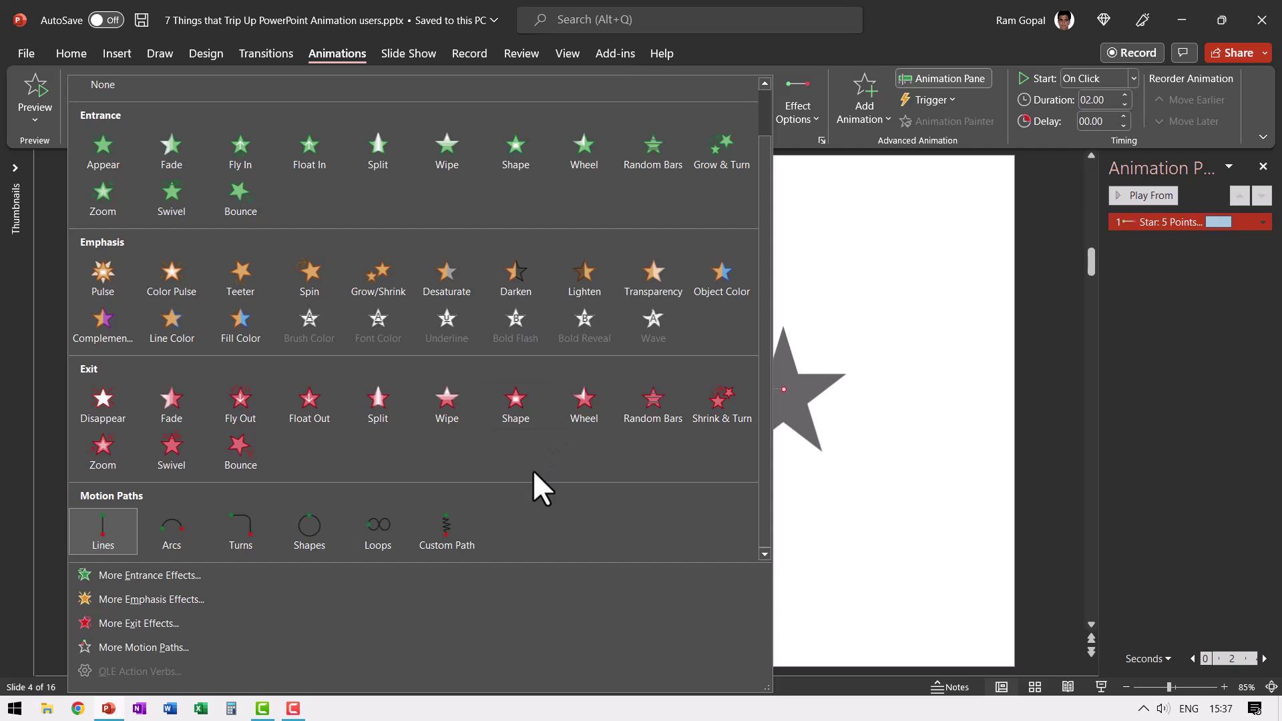
pyautogui.click(725, 272)
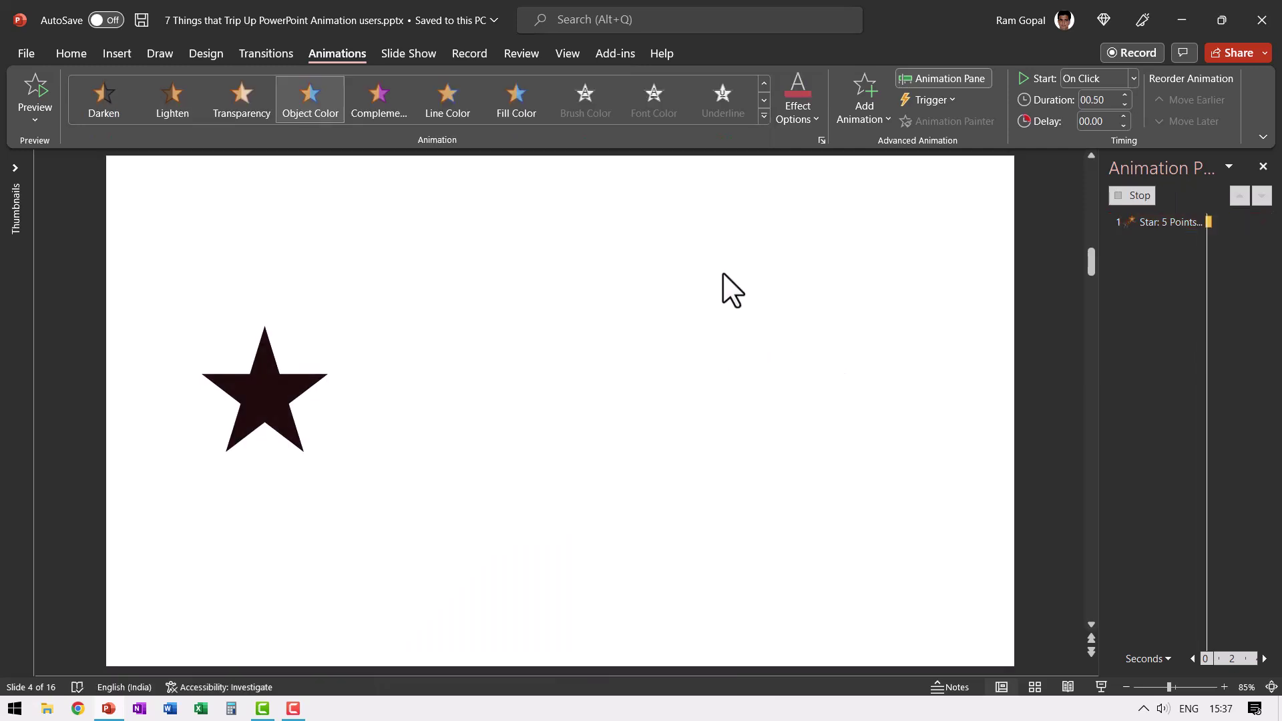
pyautogui.click(806, 101)
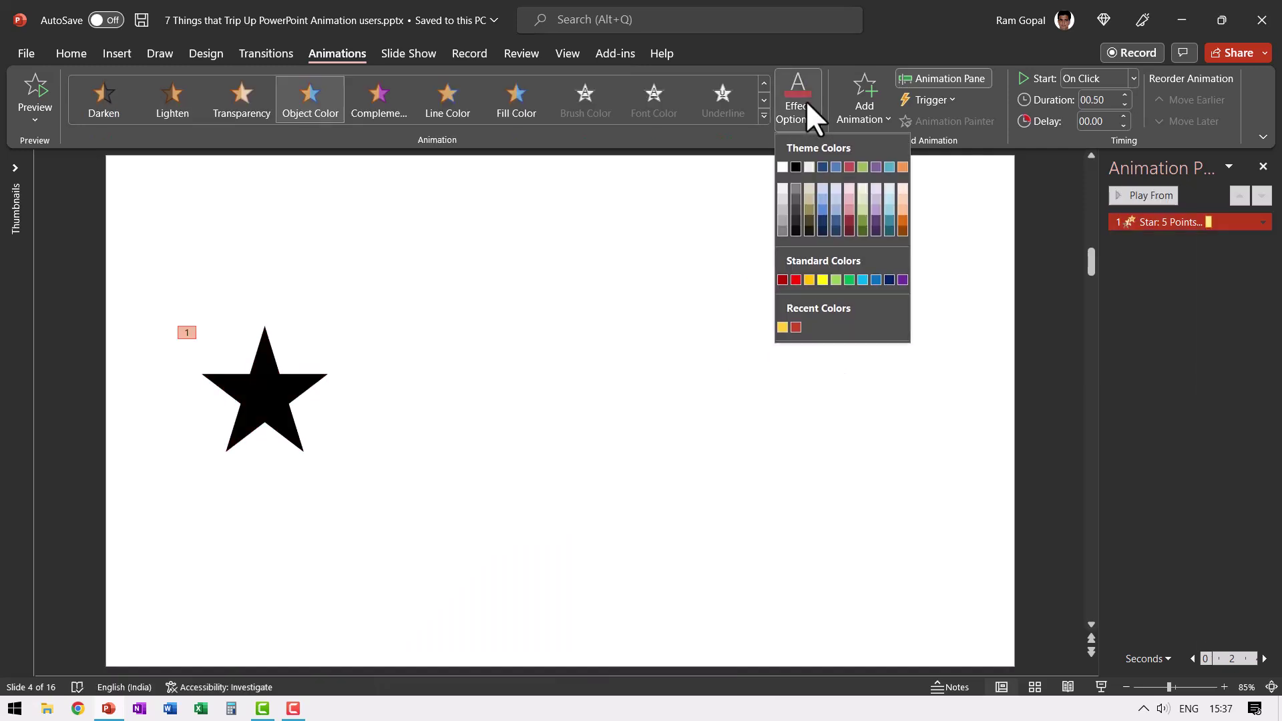
pyautogui.click(863, 231)
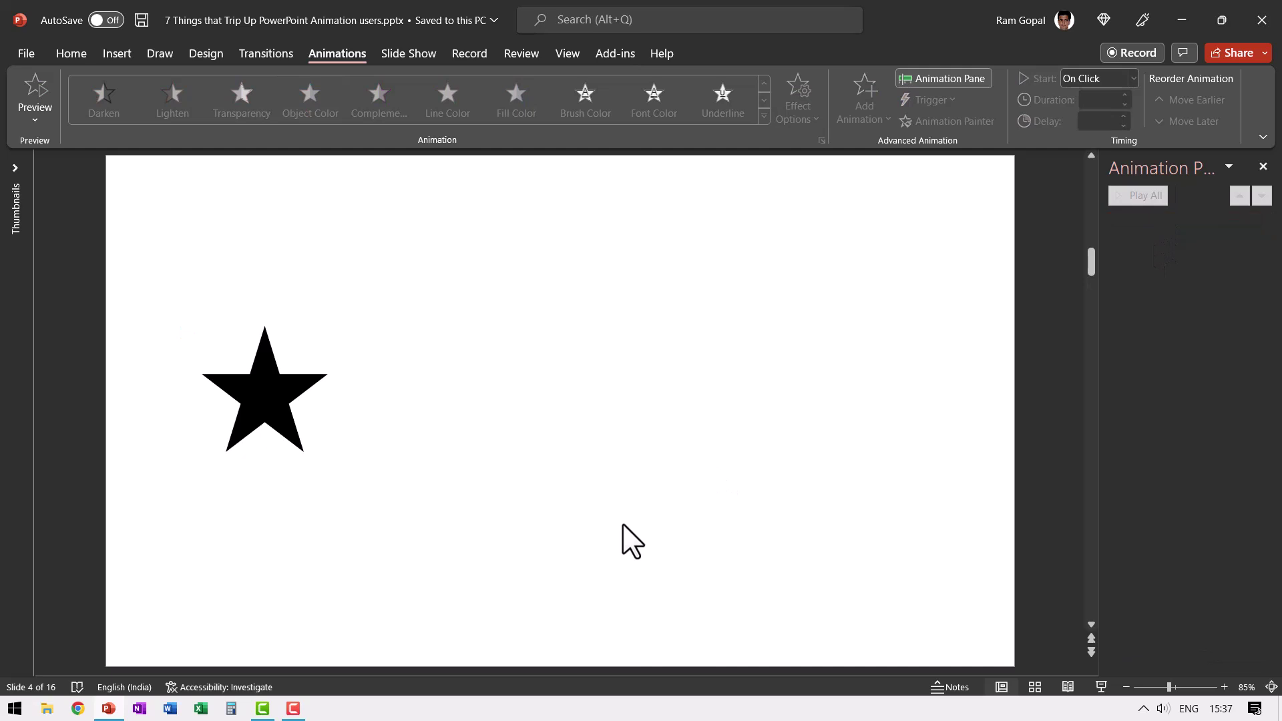
# Step: Reapply a Lines motion path set to Right on the star and stretch its end point farther right
pyautogui.click(316, 409)
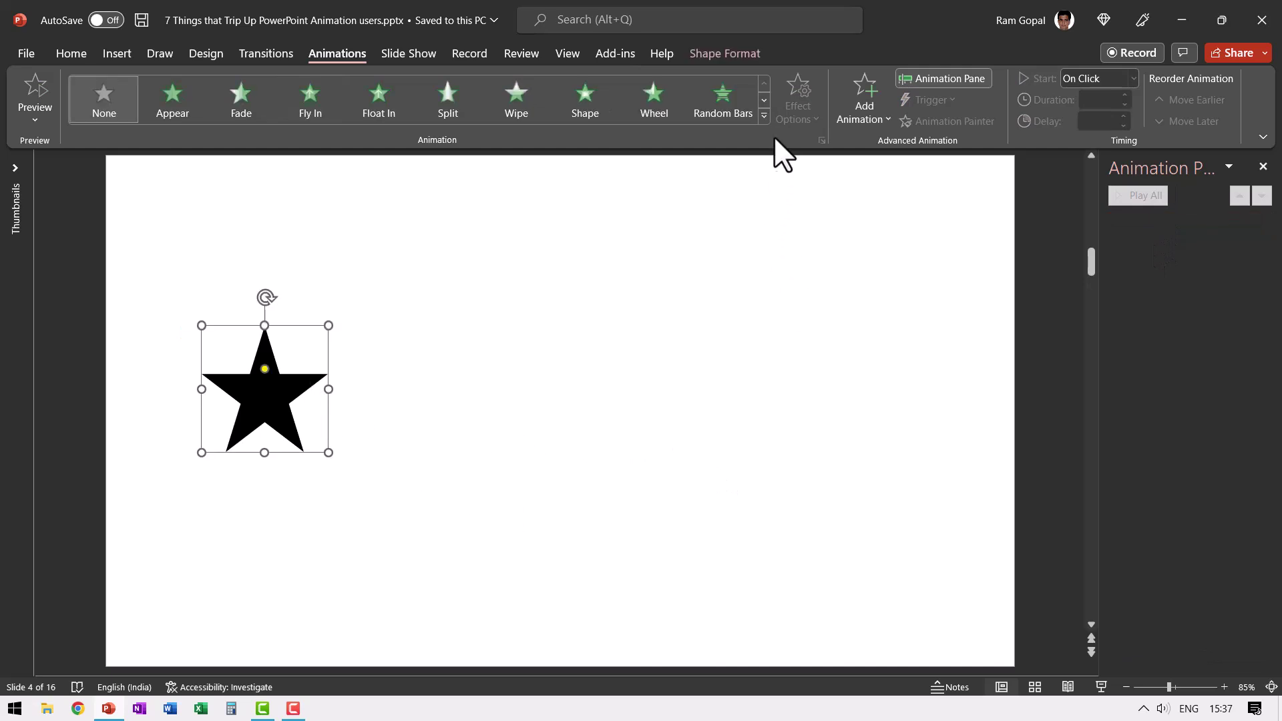
pyautogui.click(764, 116)
pyautogui.click(93, 535)
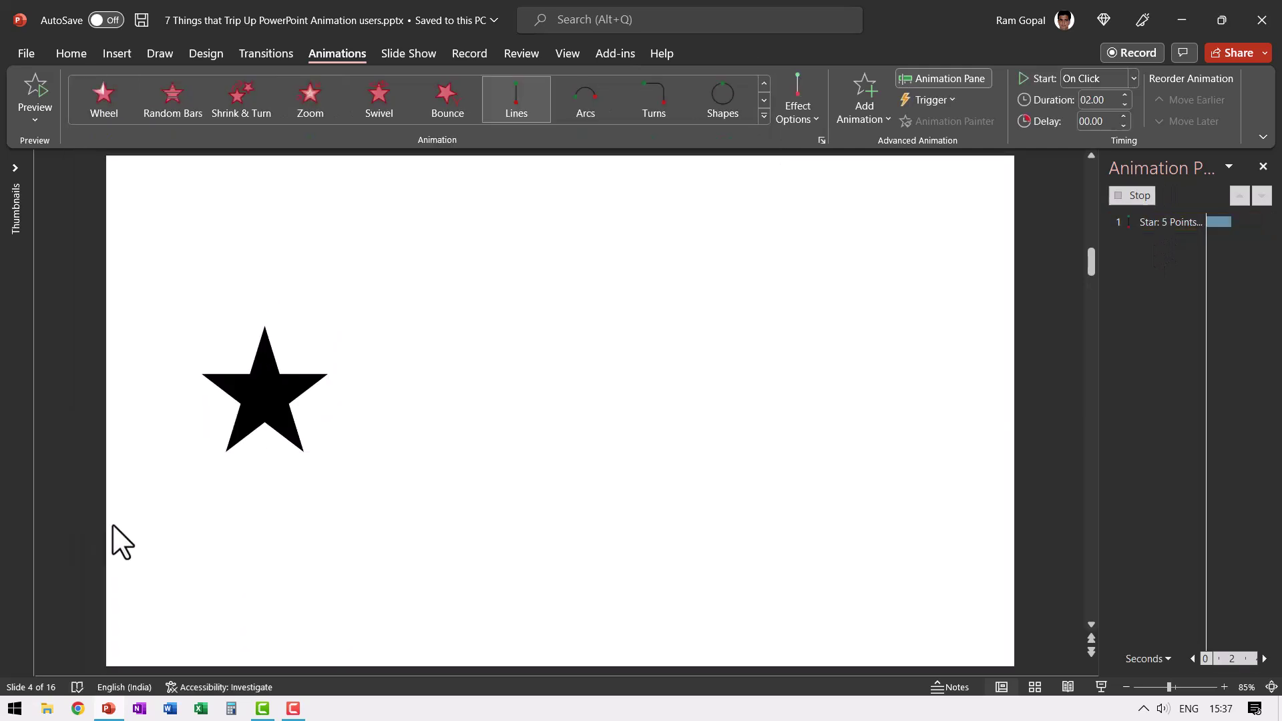
pyautogui.click(795, 114)
pyautogui.click(874, 268)
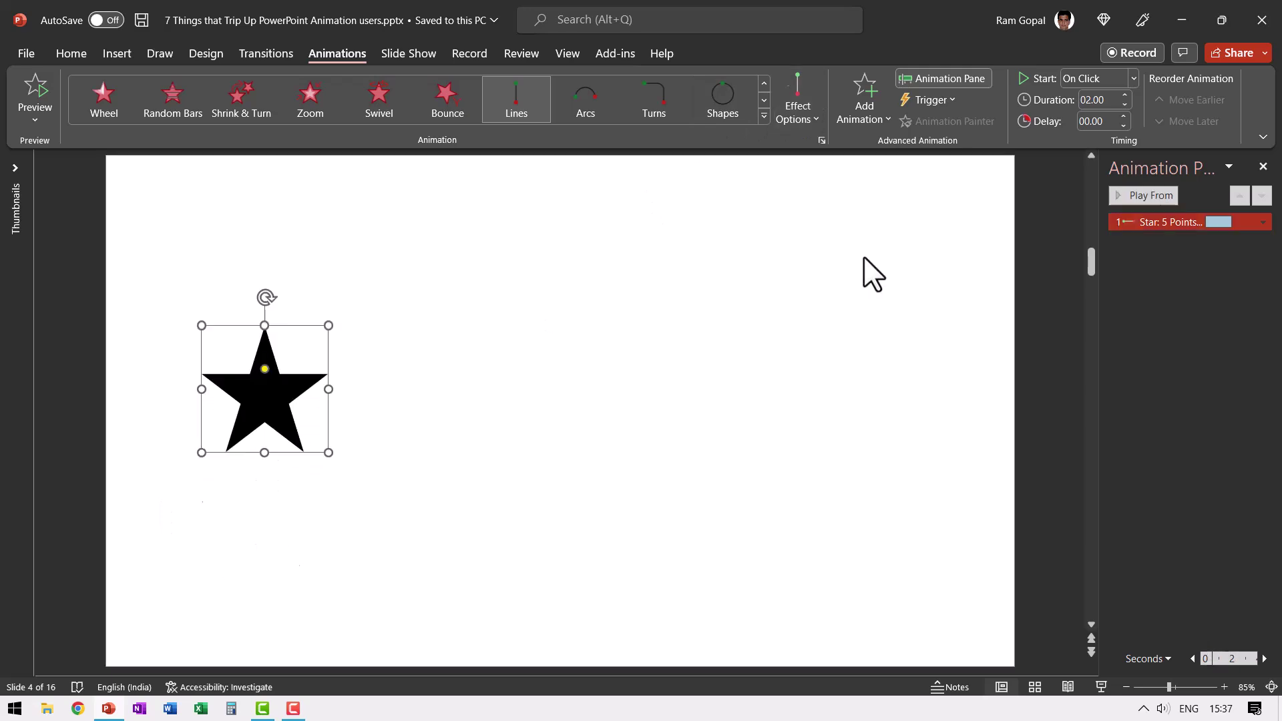
pyautogui.click(491, 392)
pyautogui.moveTo(491, 392); pyautogui.dragTo(794, 392)
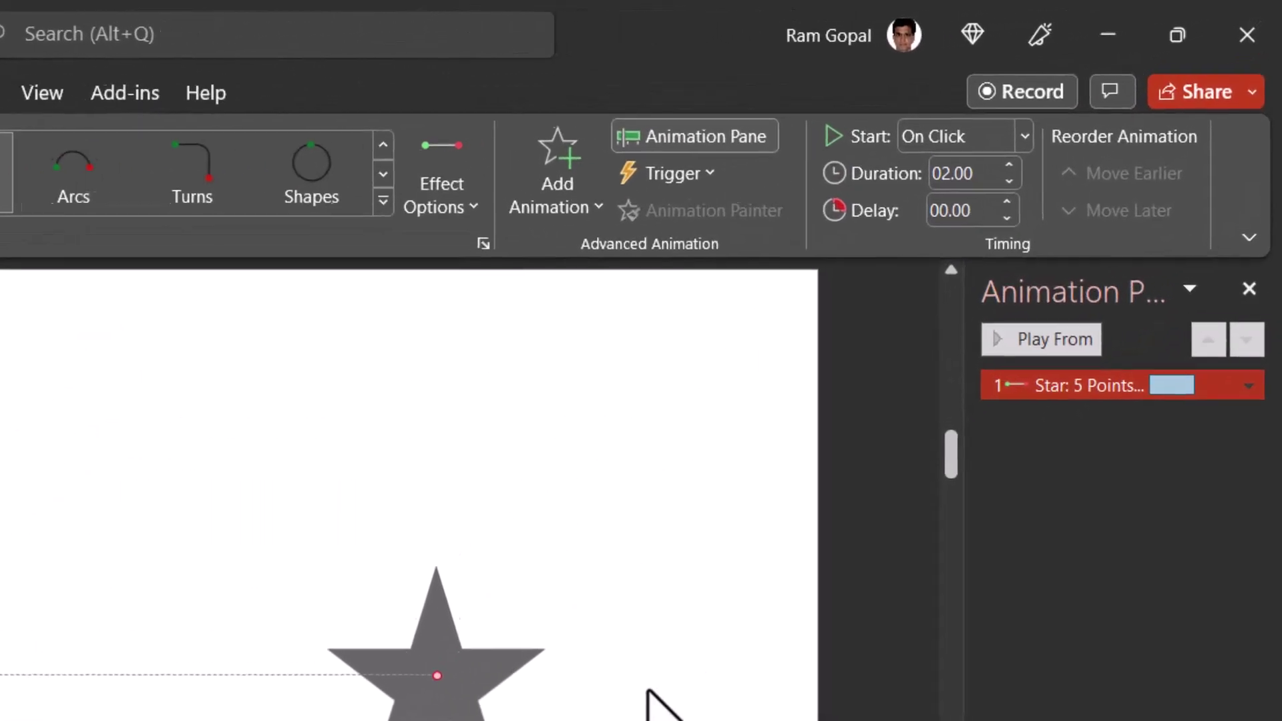
# Step: Add Object Color as a second animation on the star, with its colour set to green
pyautogui.click(553, 211)
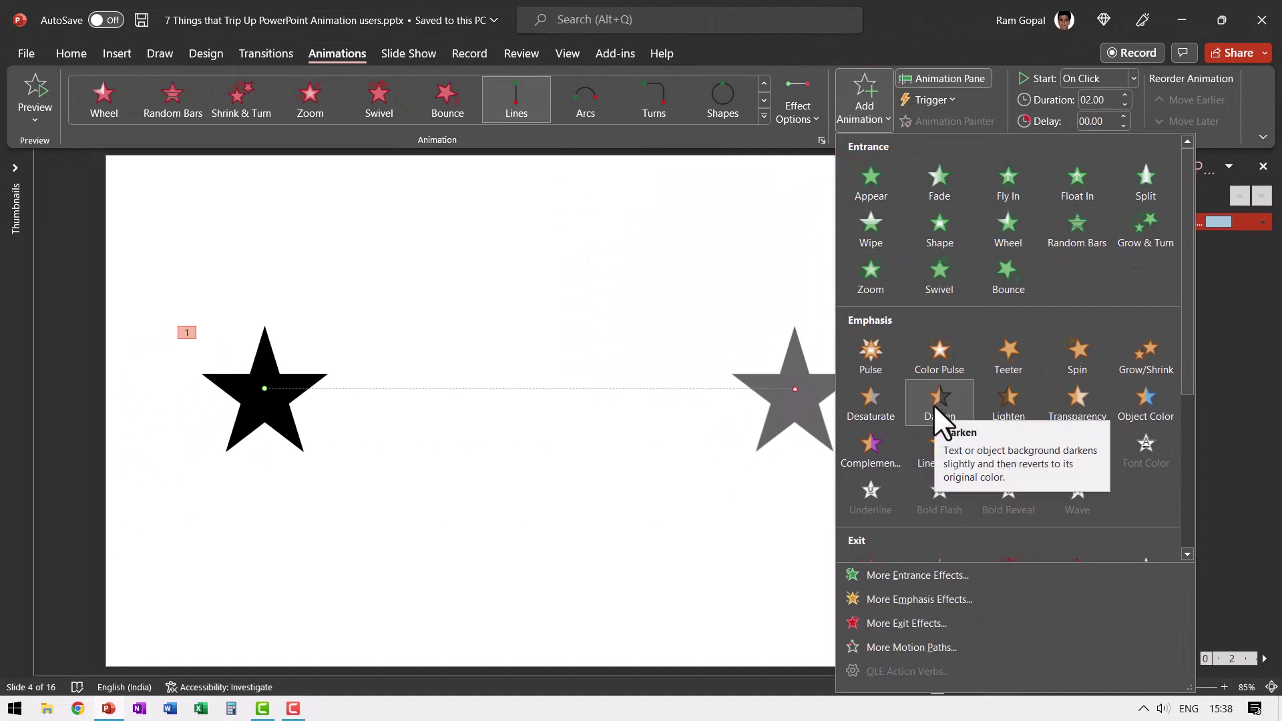
pyautogui.scroll(-3, 1035, 467)
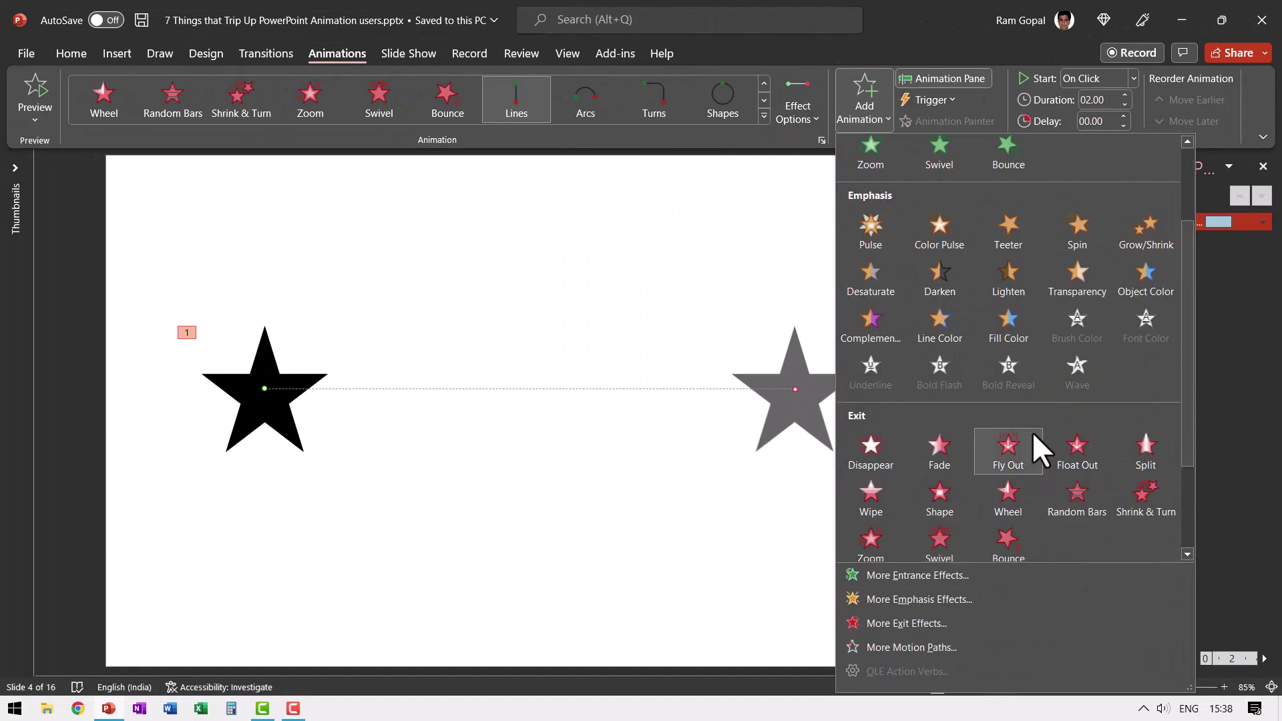
pyautogui.click(1149, 282)
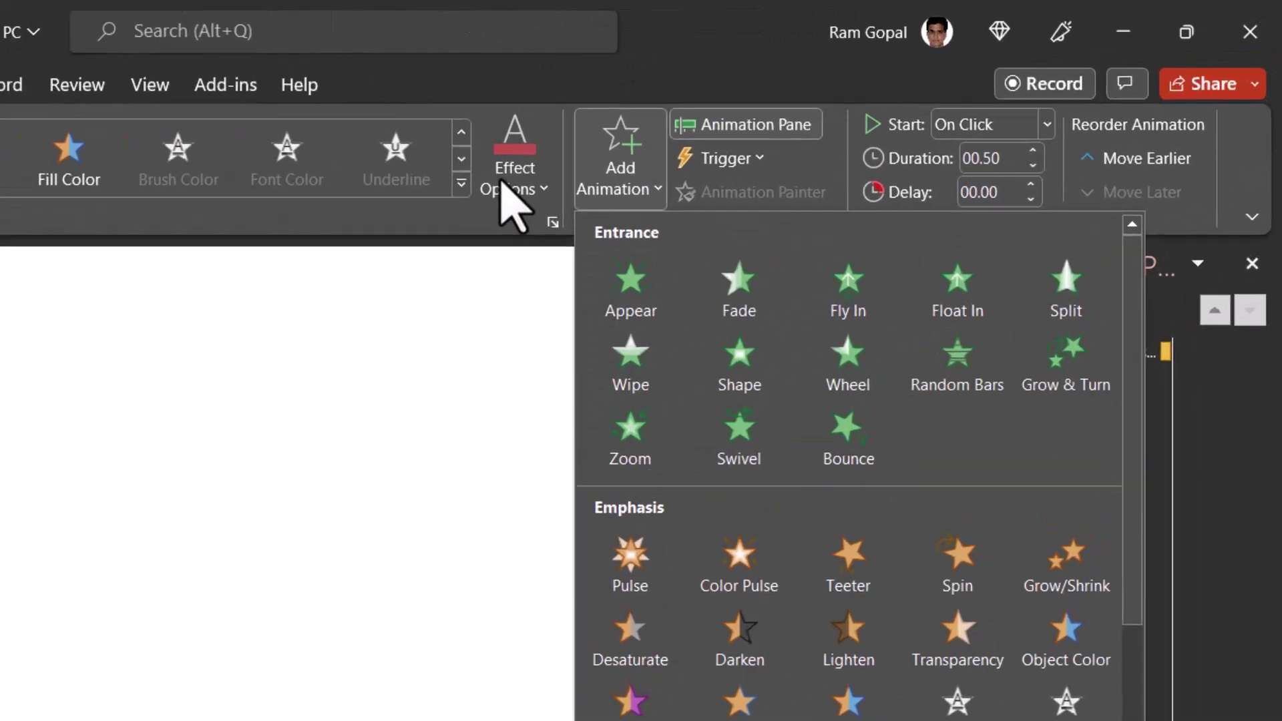
pyautogui.click(796, 110)
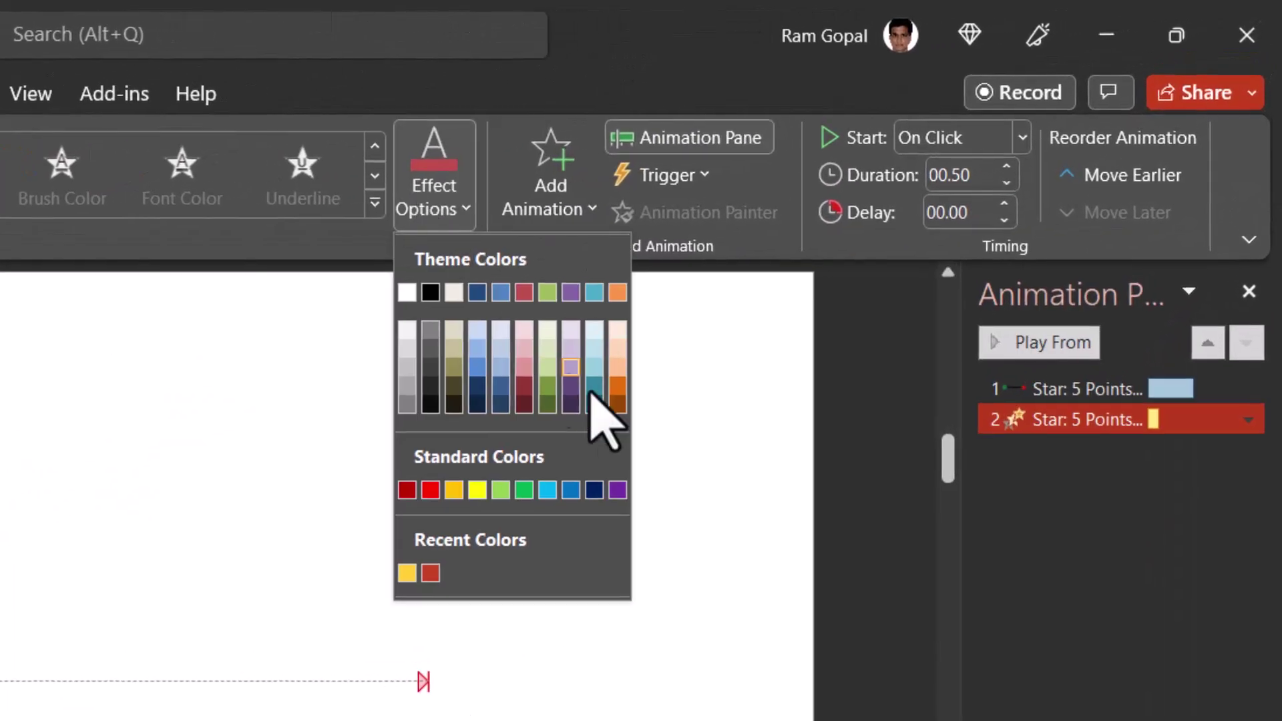
pyautogui.click(545, 402)
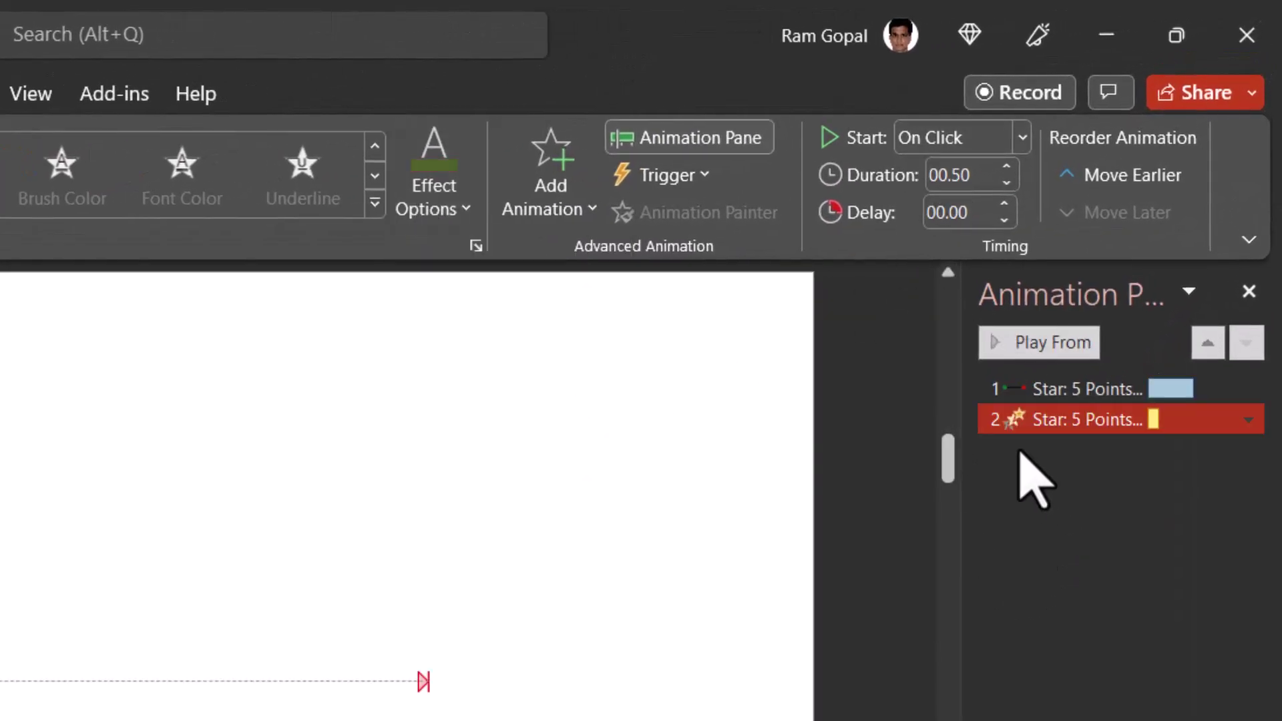
# Step: Set both star animations in the Animation Pane to a 1-second duration
pyautogui.click(1072, 391)
pyautogui.keyDown('shift'); pyautogui.click(1067, 415); pyautogui.keyUp('shift')
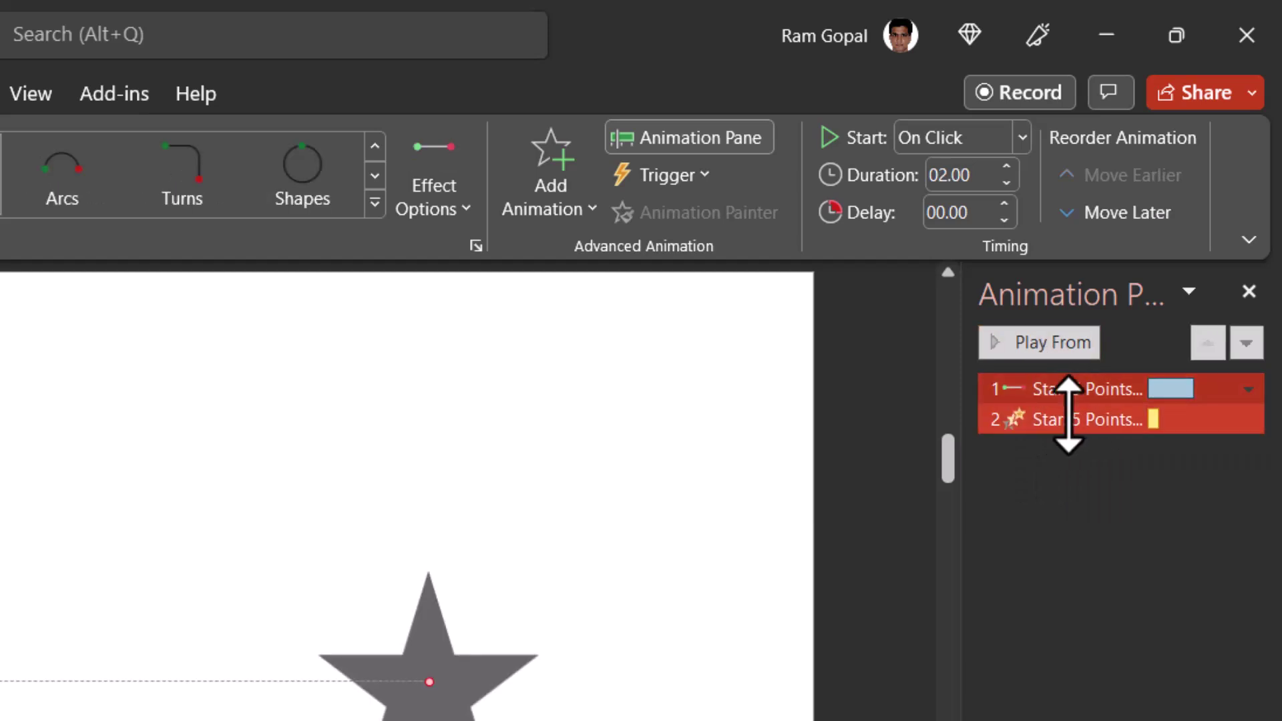
pyautogui.click(958, 185)
pyautogui.write('1')
pyautogui.press('Return')
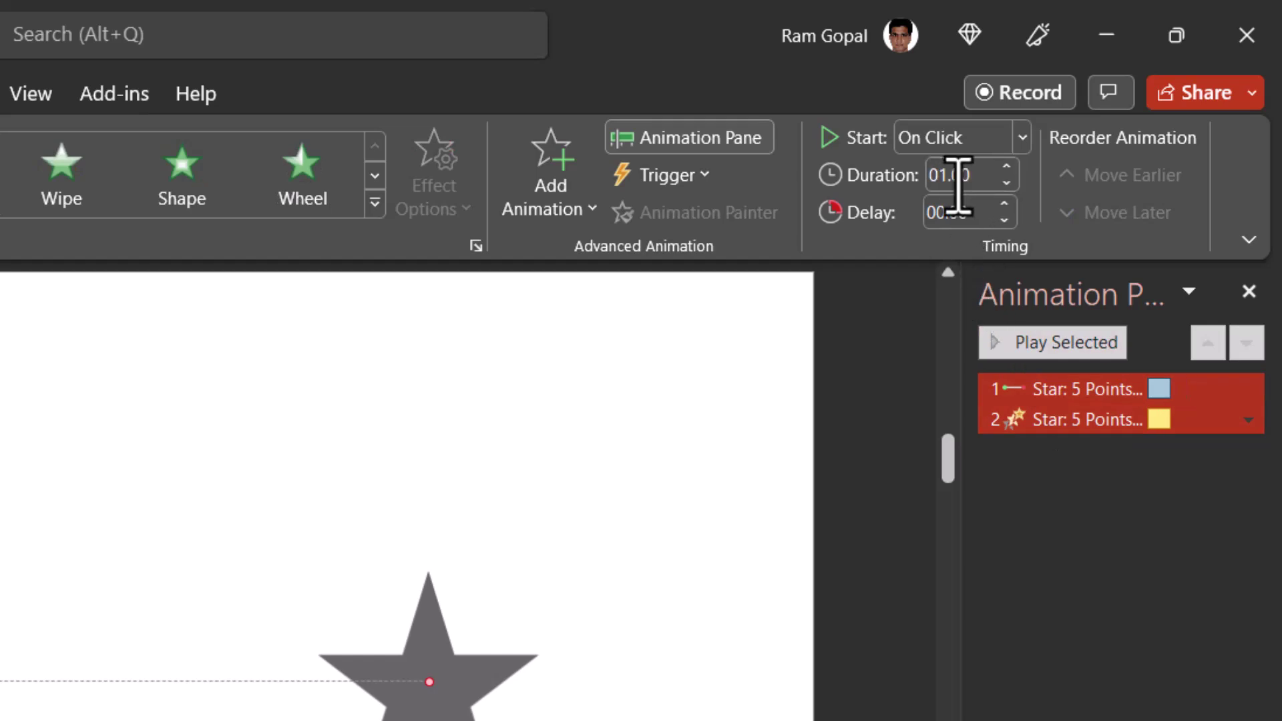
pyautogui.click(1052, 422)
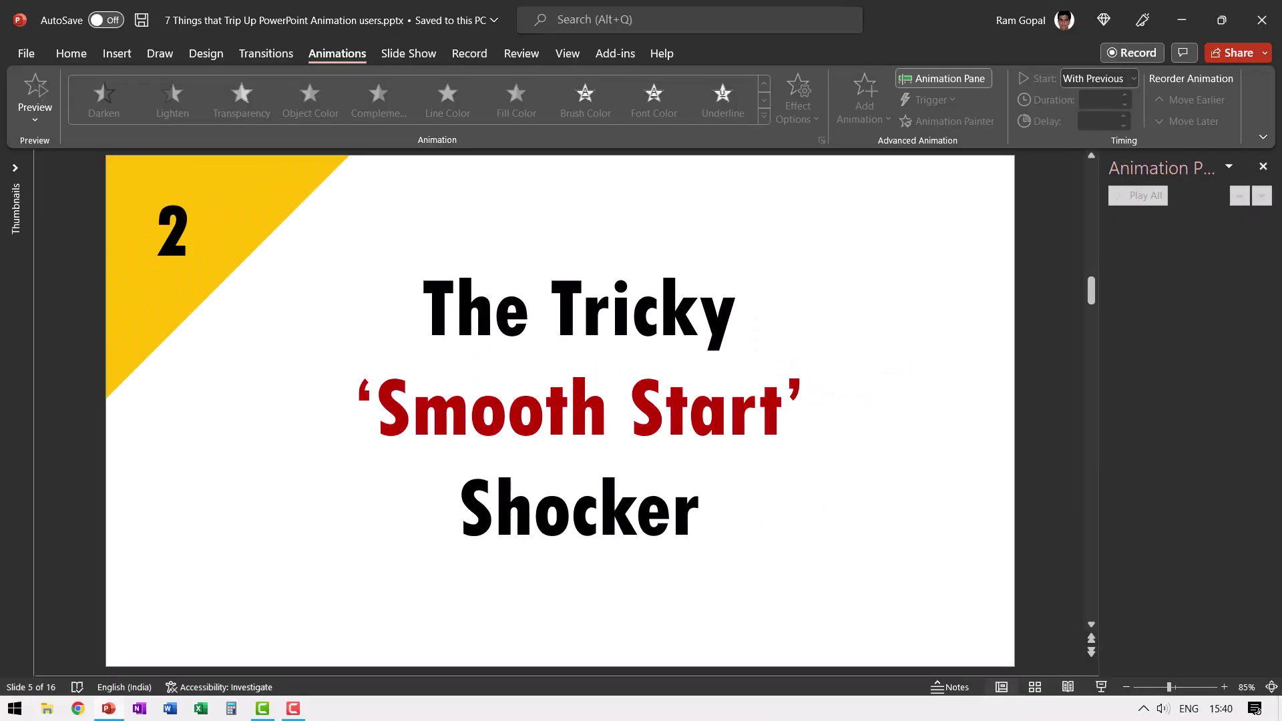
# Step: Scroll down to slide 6, which shows the star and its motion path
pyautogui.scroll(-1, 836, 561)
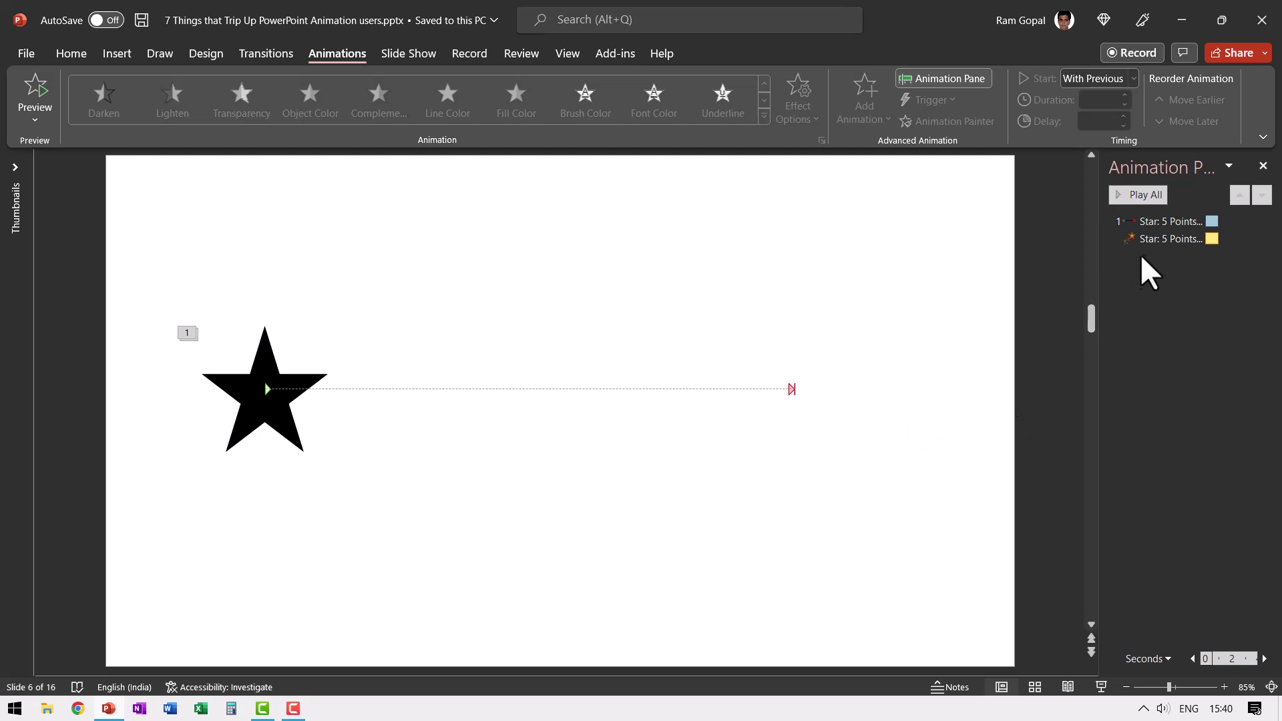
# Step: Set both of slide 6's star animations to a duration of 2 seconds
pyautogui.click(1162, 222)
pyautogui.keyDown('shift'); pyautogui.click(1155, 239); pyautogui.keyUp('shift')
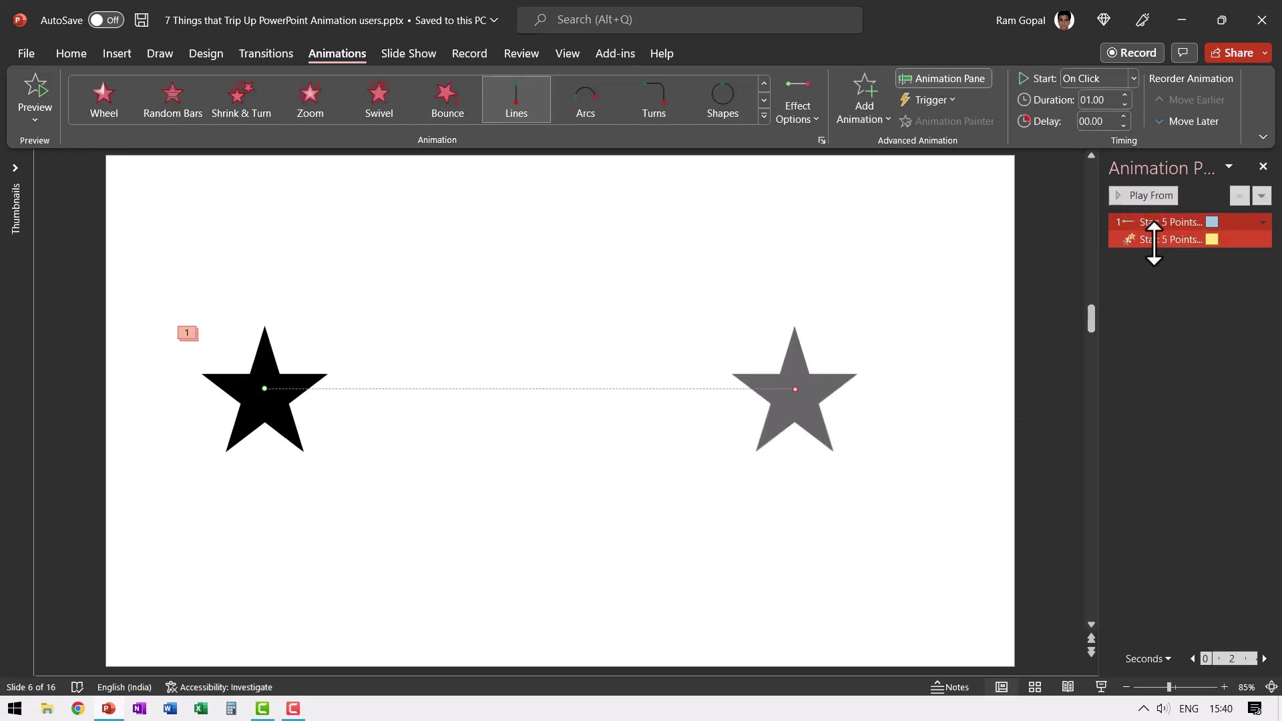
pyautogui.click(1107, 99)
pyautogui.write('2')
pyautogui.click(1030, 379)
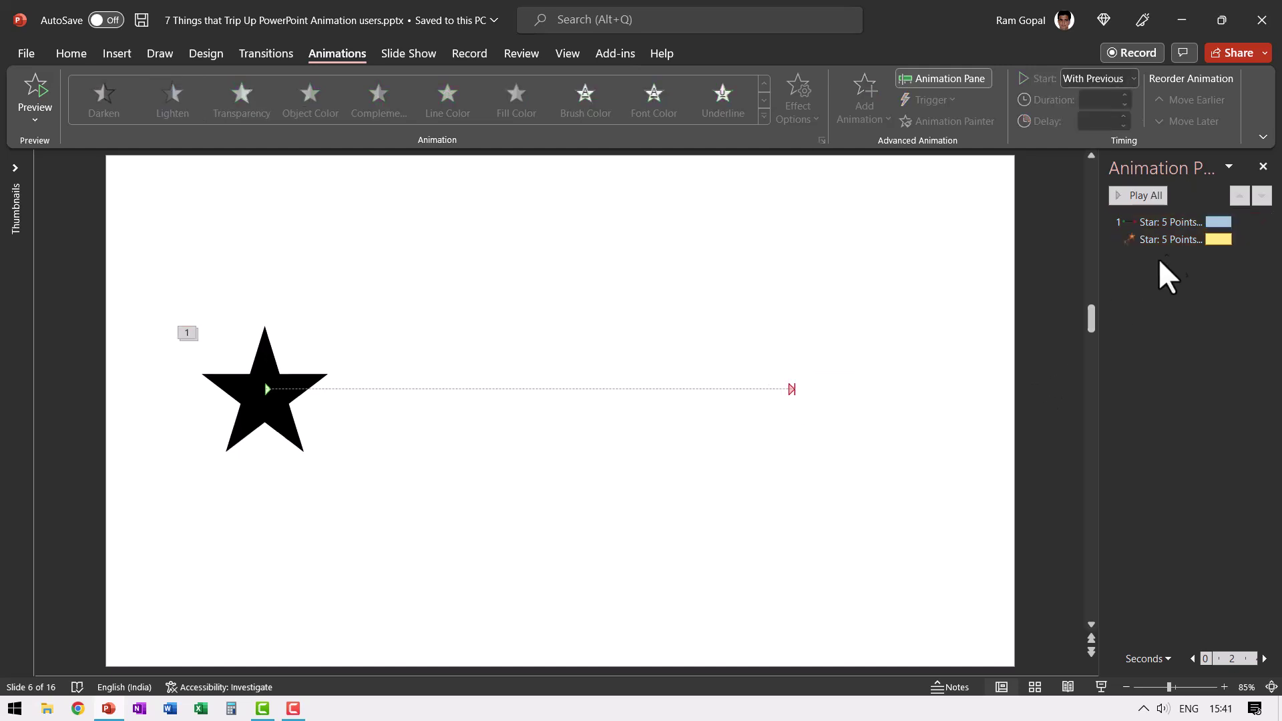
pyautogui.click(1168, 242)
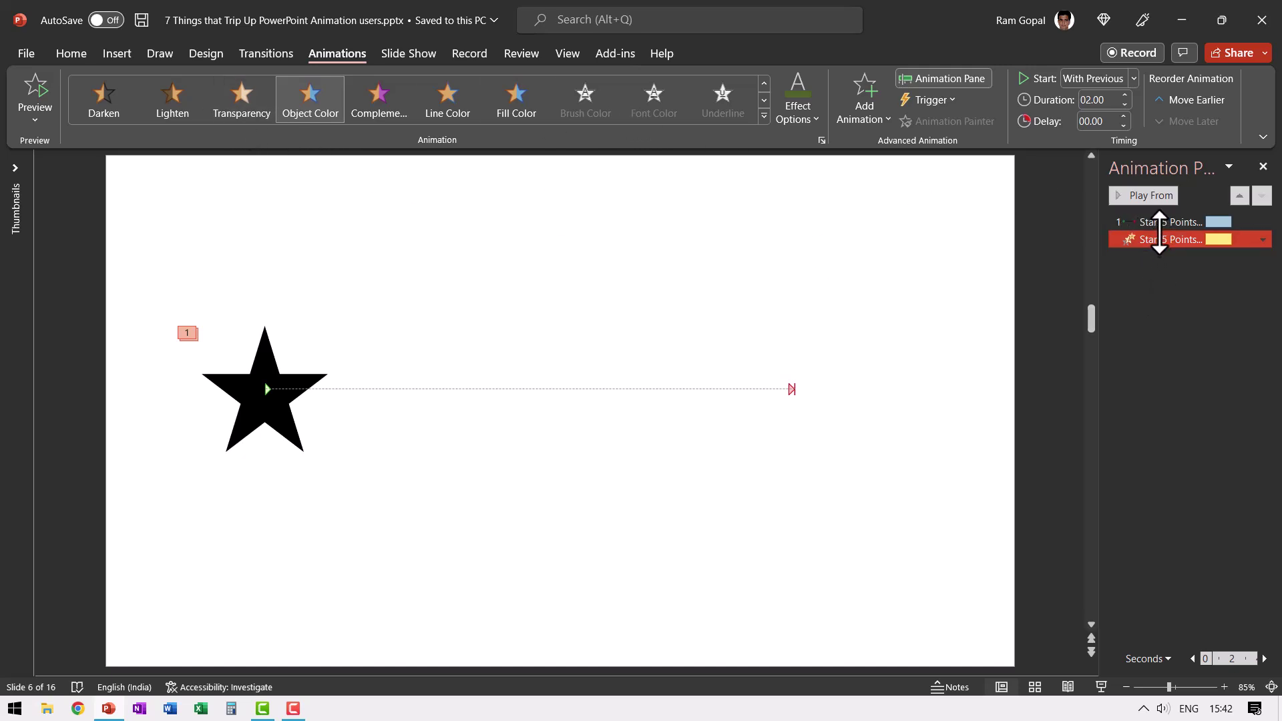
# Step: Swap the star's second animation from Object Color to the Spin emphasis
pyautogui.click(763, 115)
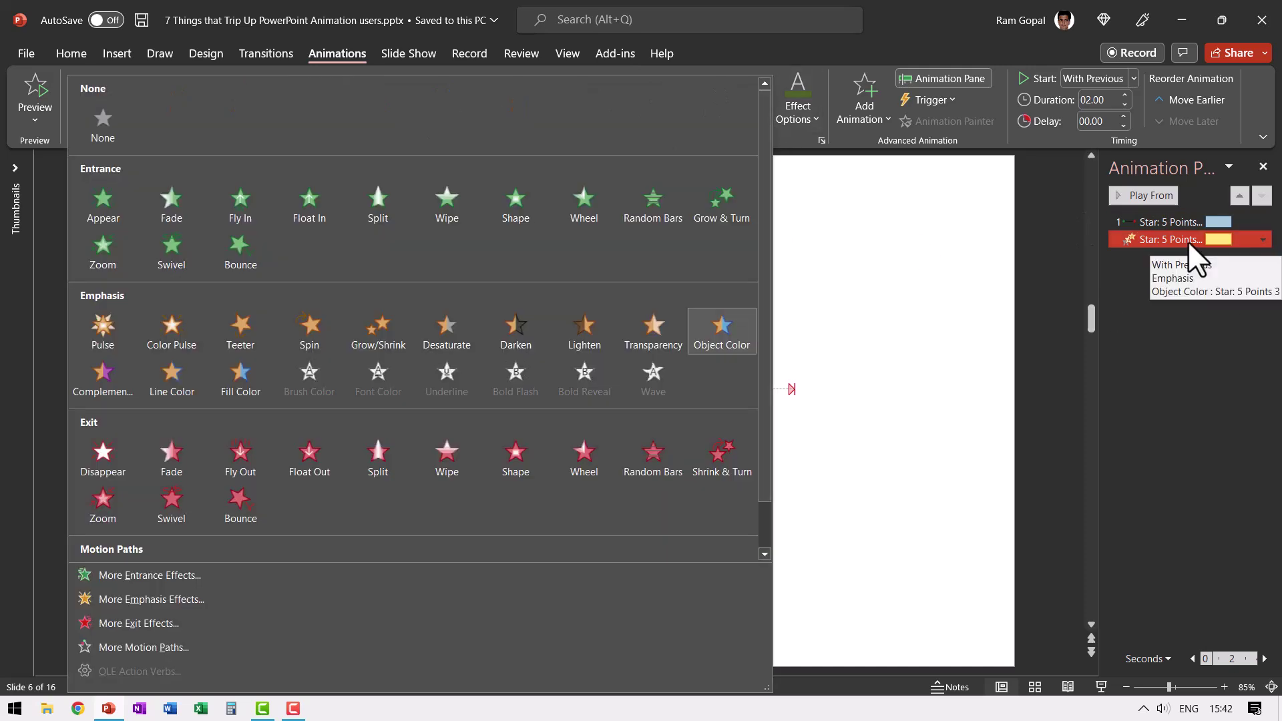
pyautogui.click(310, 354)
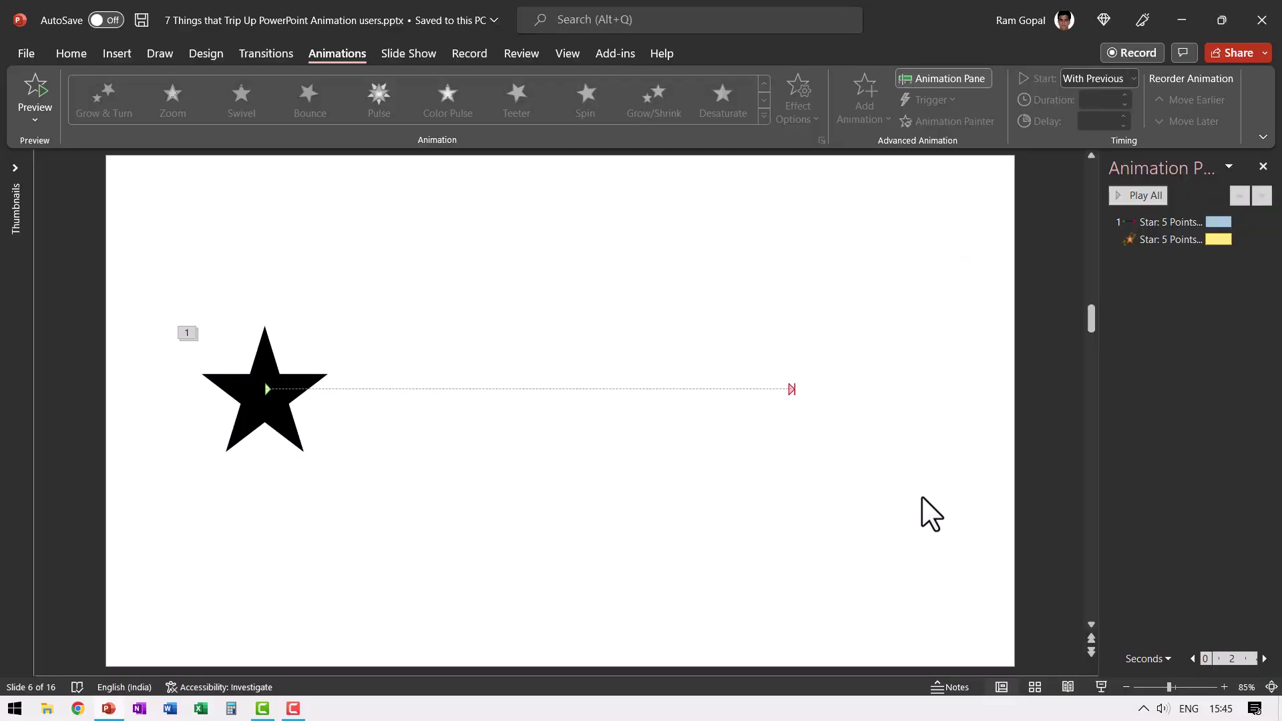
# Step: Check that the Spin's Effect Options keep 360° Clockwise with 0-second smooth start and smooth end
pyautogui.click(1162, 240)
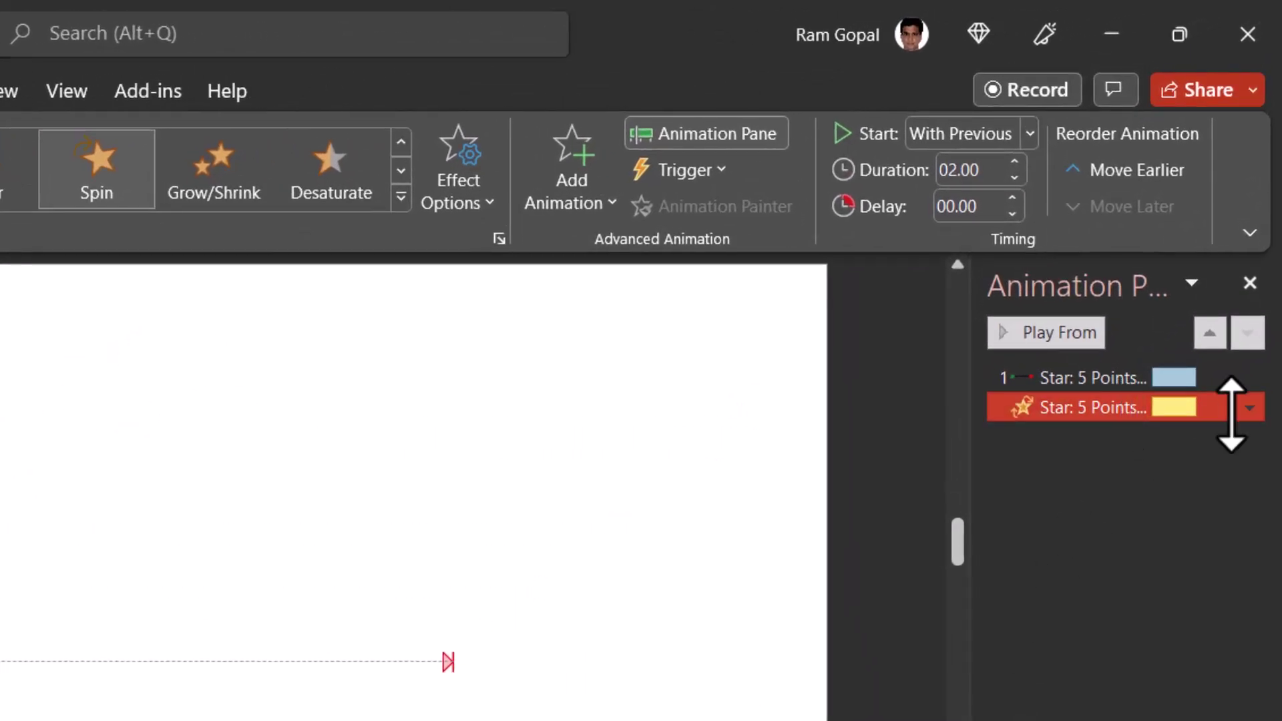
pyautogui.click(1249, 407)
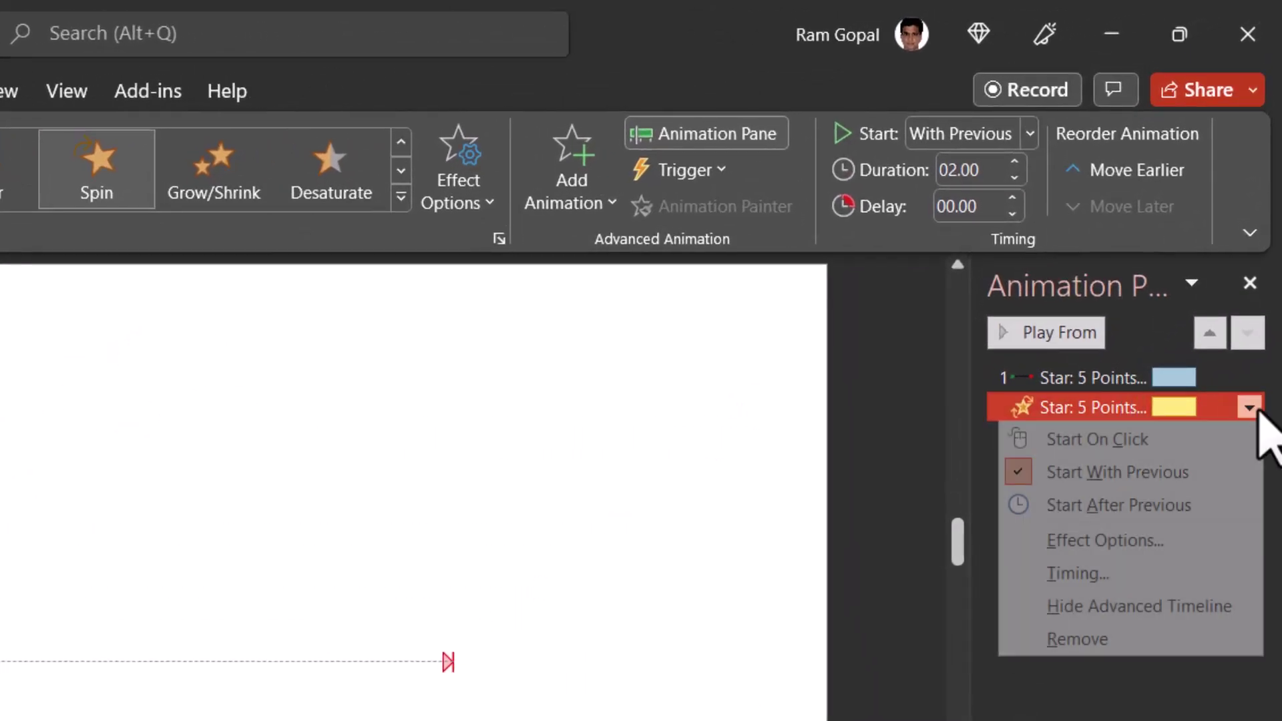
pyautogui.click(1079, 541)
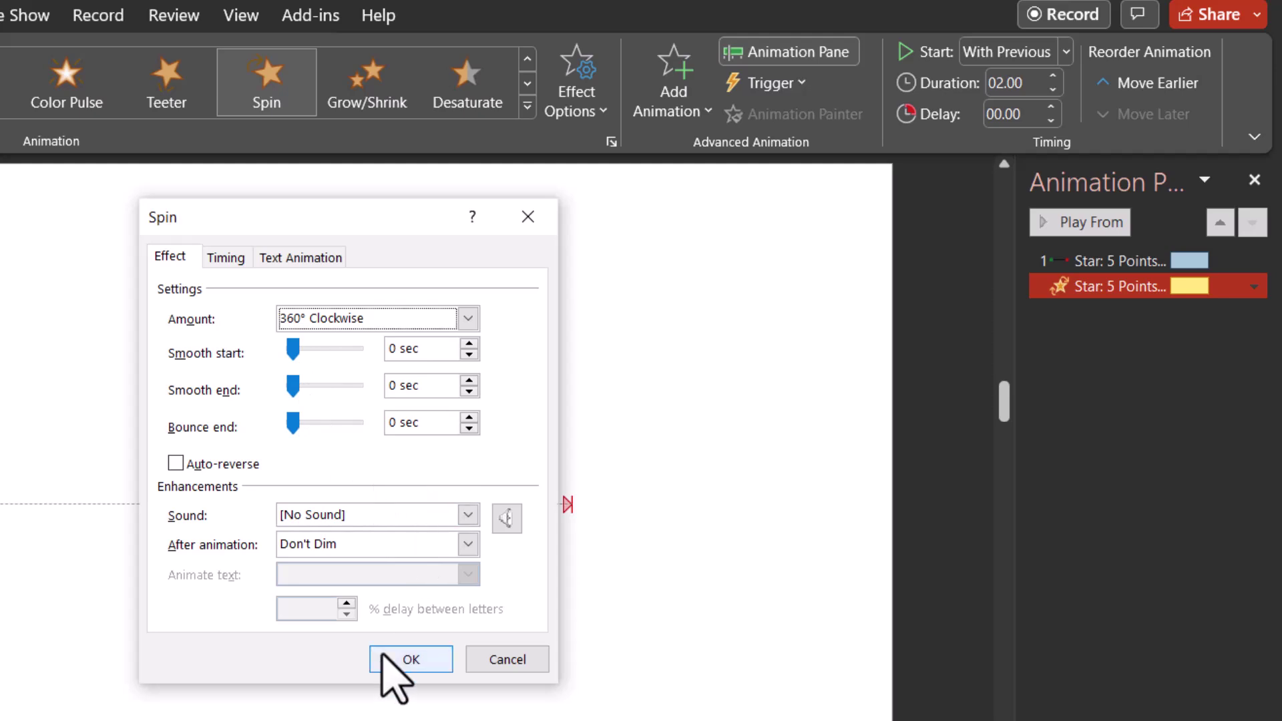
pyautogui.click(400, 661)
pyautogui.click(1108, 252)
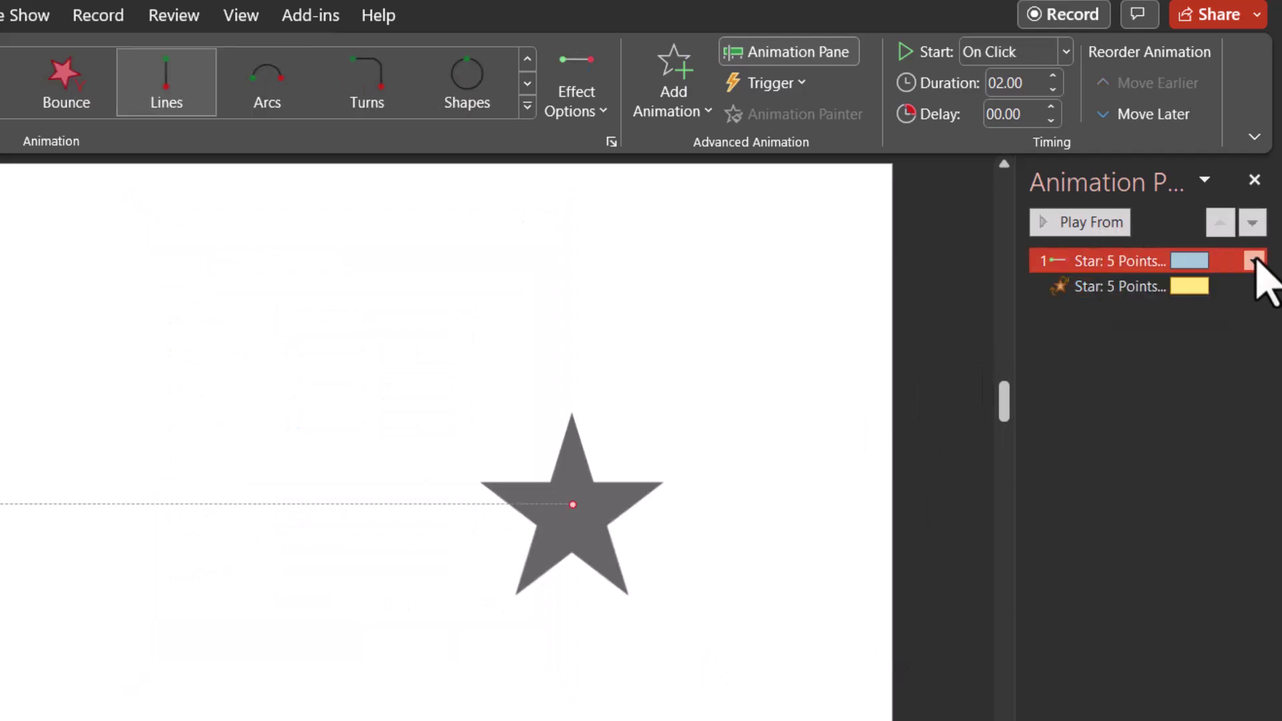
# Step: Set the Right motion path's Smooth start and Smooth end to 0 sec in Effect Options
pyautogui.click(1255, 261)
pyautogui.click(1149, 372)
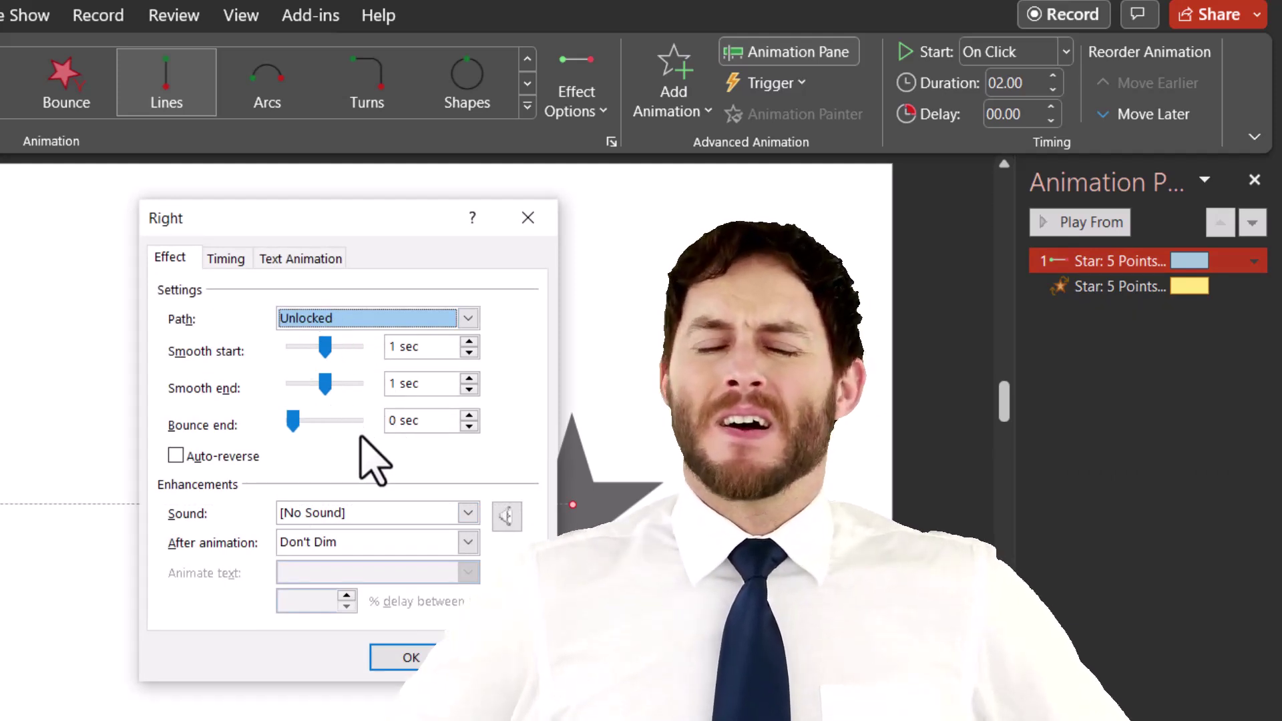
pyautogui.click(317, 347)
pyautogui.moveTo(325, 382); pyautogui.dragTo(243, 400)
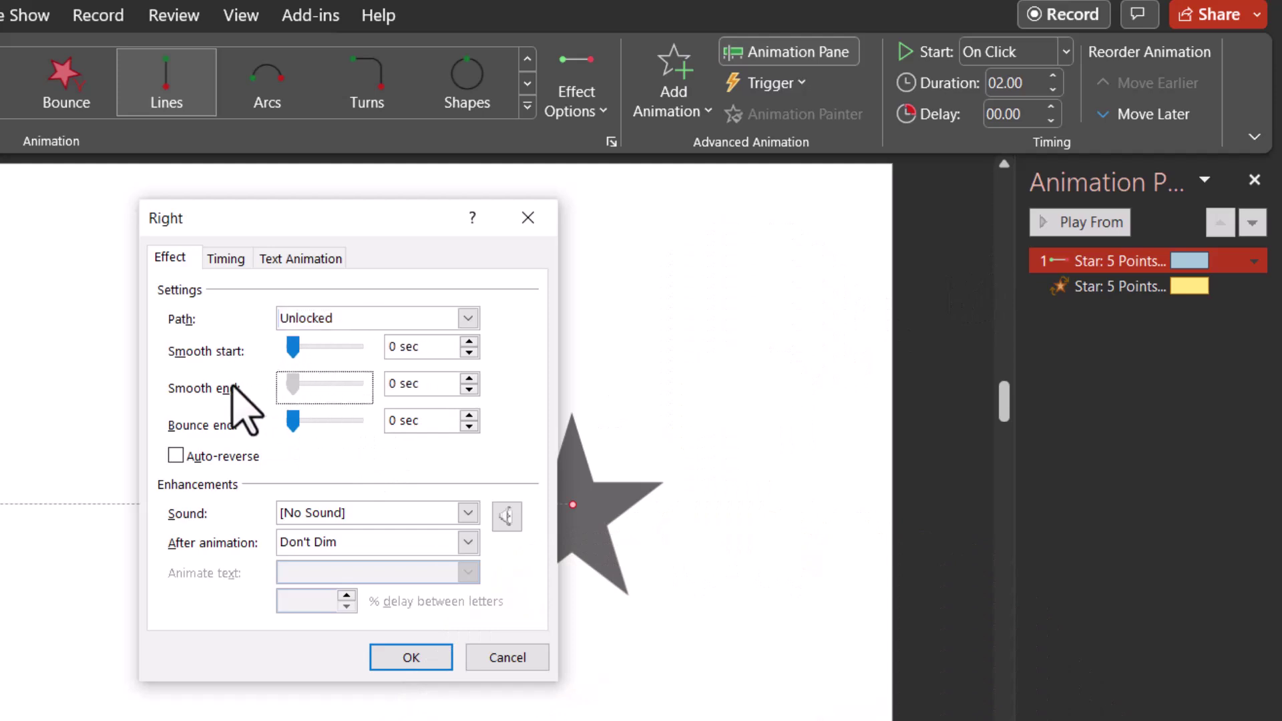
pyautogui.click(400, 664)
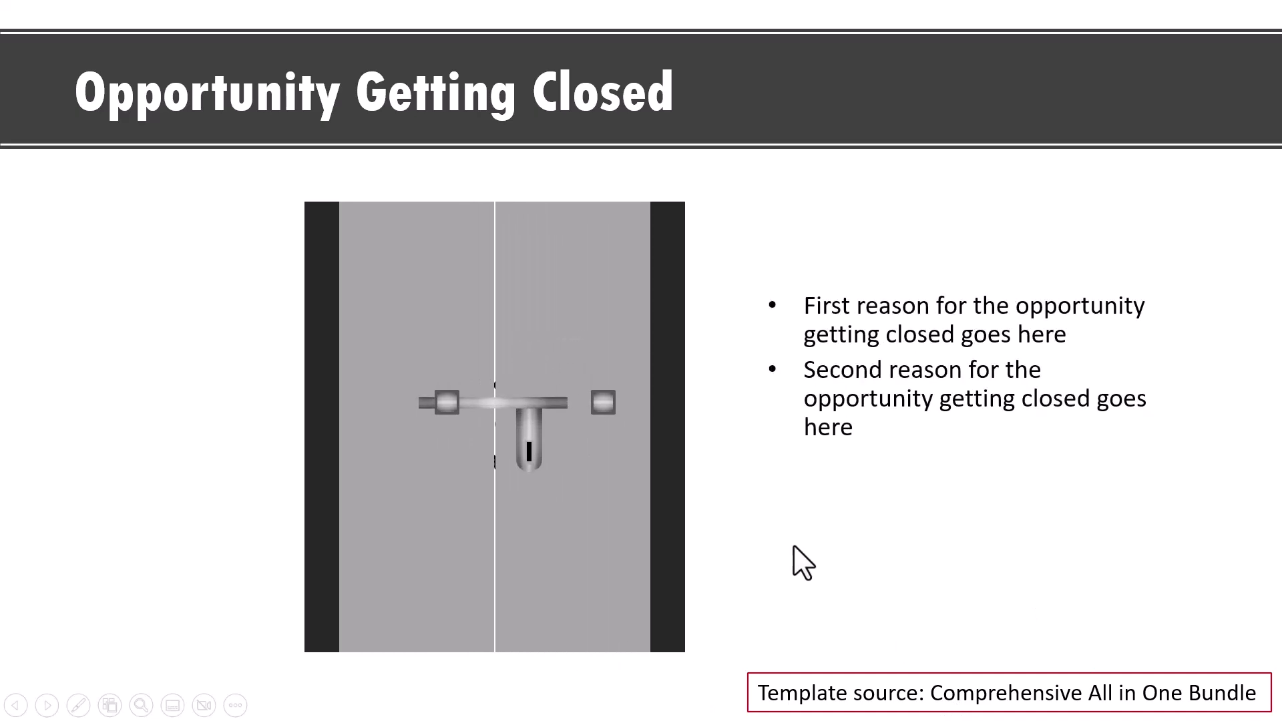
# Step: Advance the slide show to the 'Opportunity Getting Opened' slide, then return to editing
pyautogui.click(780, 581)
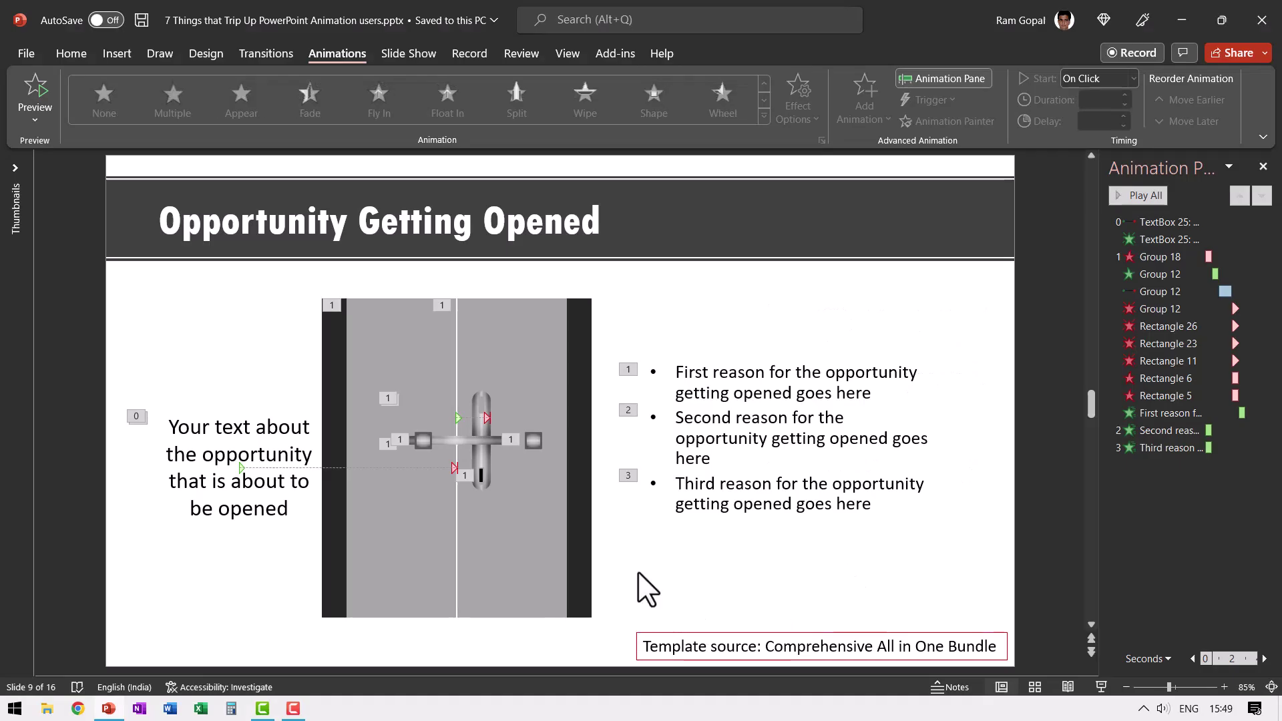
# Step: Ungroup the lock graphic with Ctrl+Shift+G and check the Rectangle 26 animation entry
pyautogui.moveTo(639, 573); pyautogui.dragTo(361, 340)
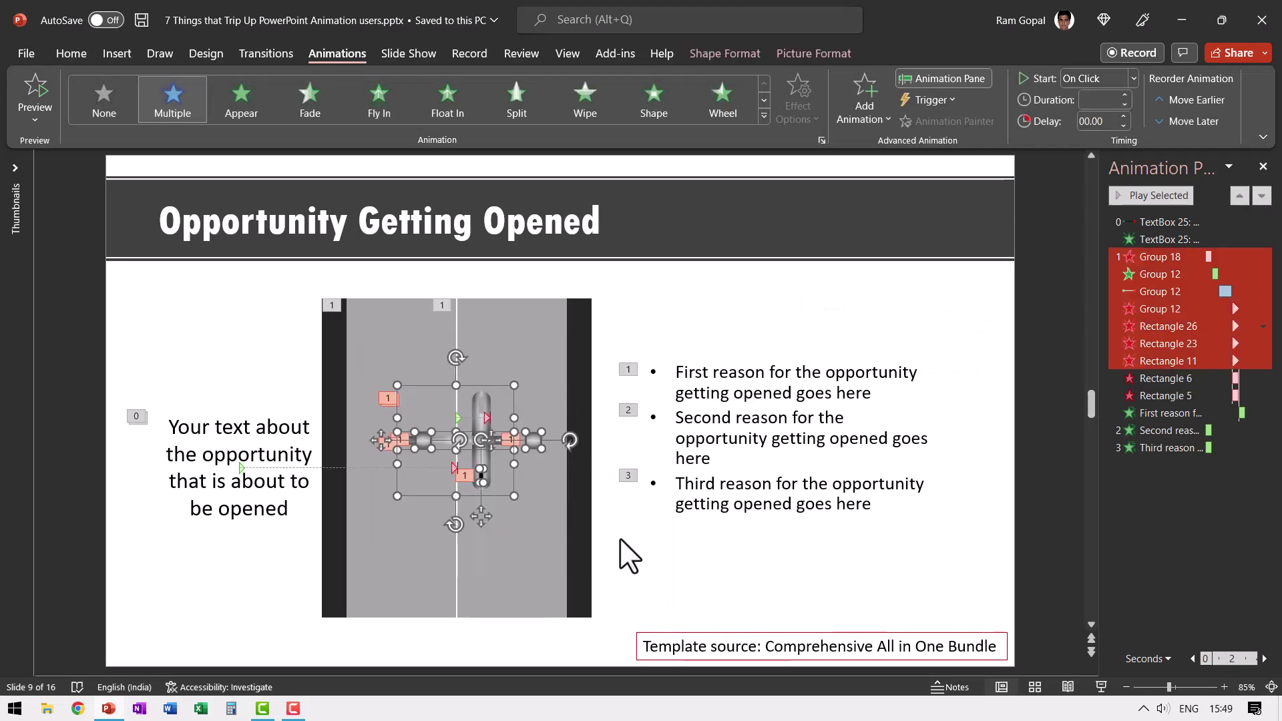
pyautogui.hotkey('ctrl', 'shift', 'g')
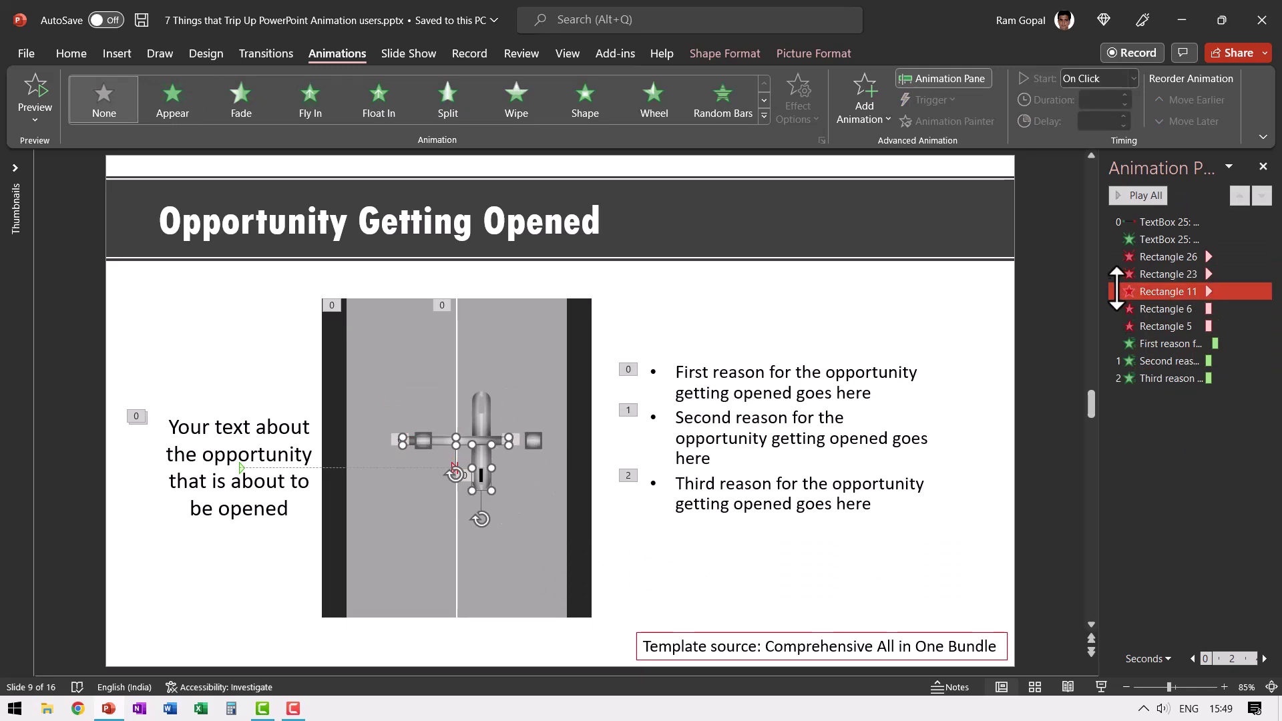
pyautogui.click(1162, 256)
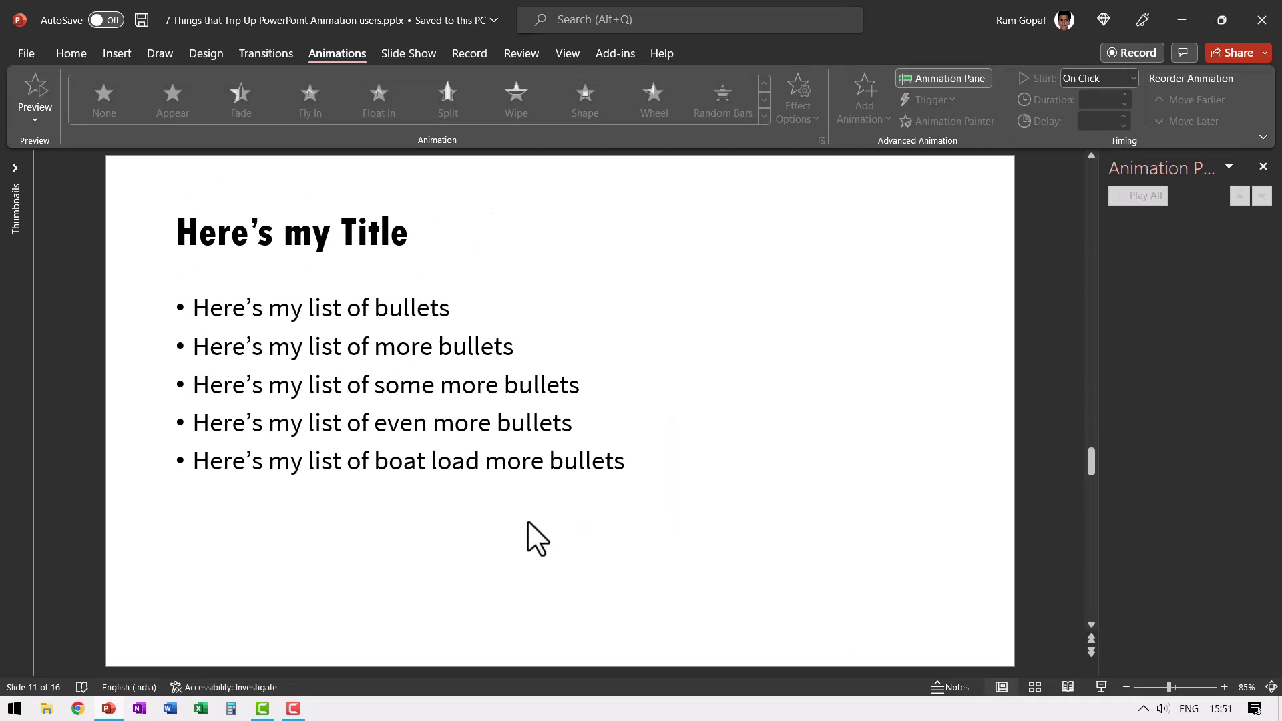
# Step: Select the bullet placeholder, then Shift-add the title placeholder so both are selected
pyautogui.click(423, 305)
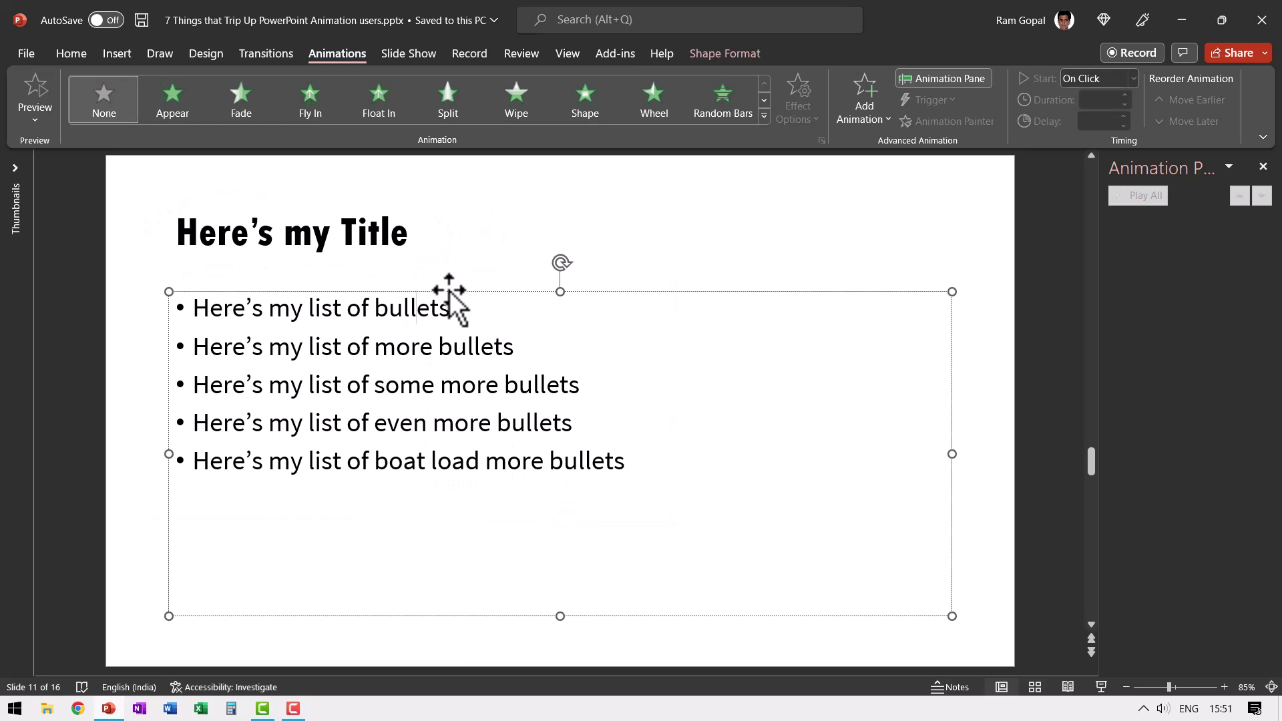
pyautogui.click(446, 292)
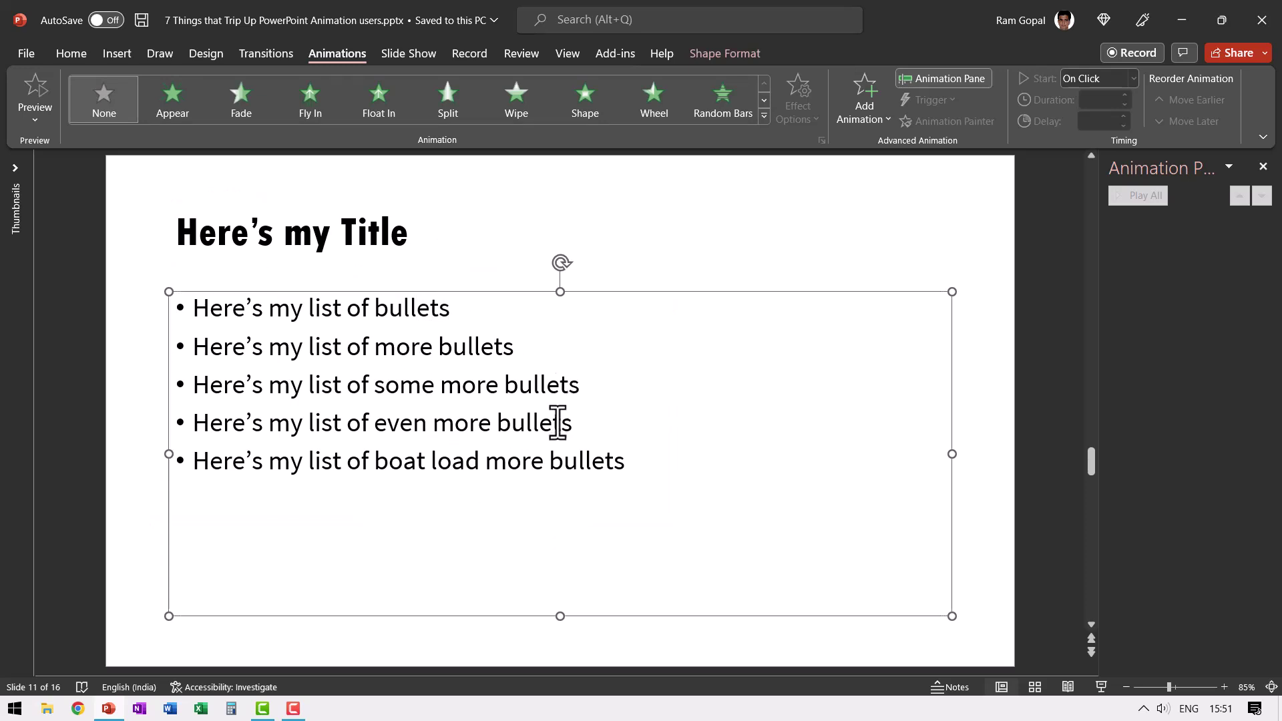
pyautogui.click(409, 240)
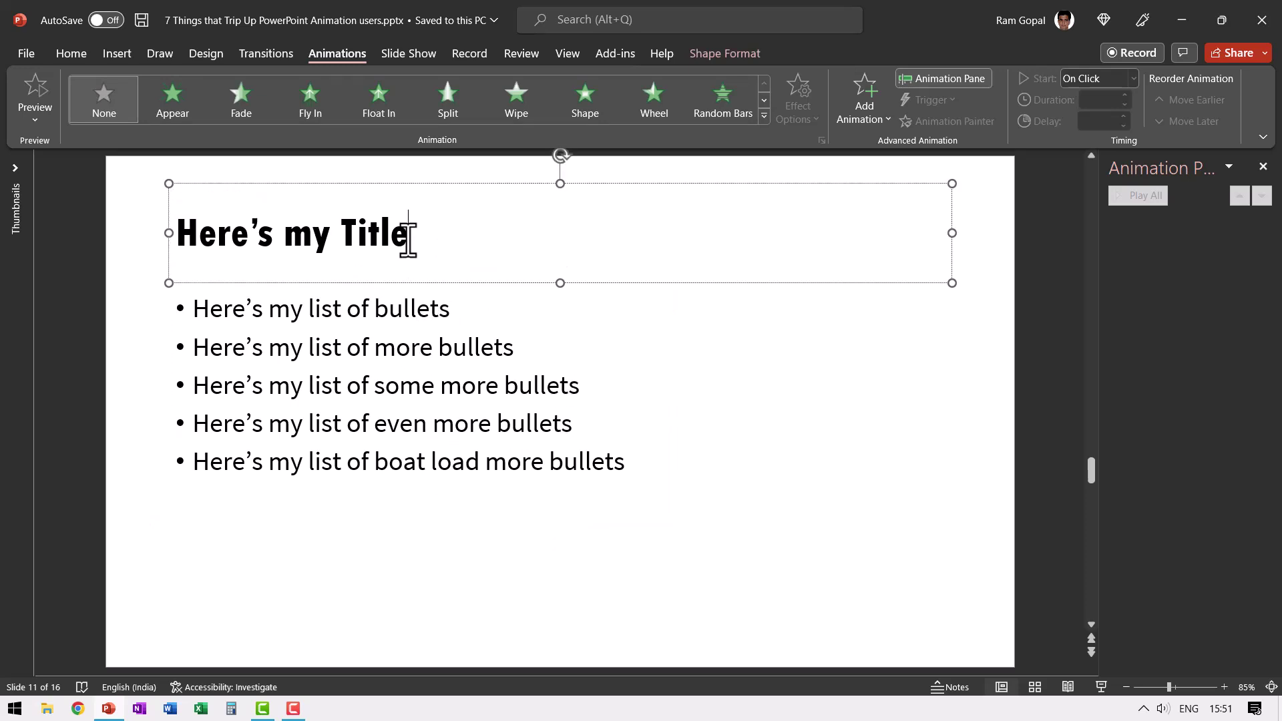
pyautogui.click(788, 633)
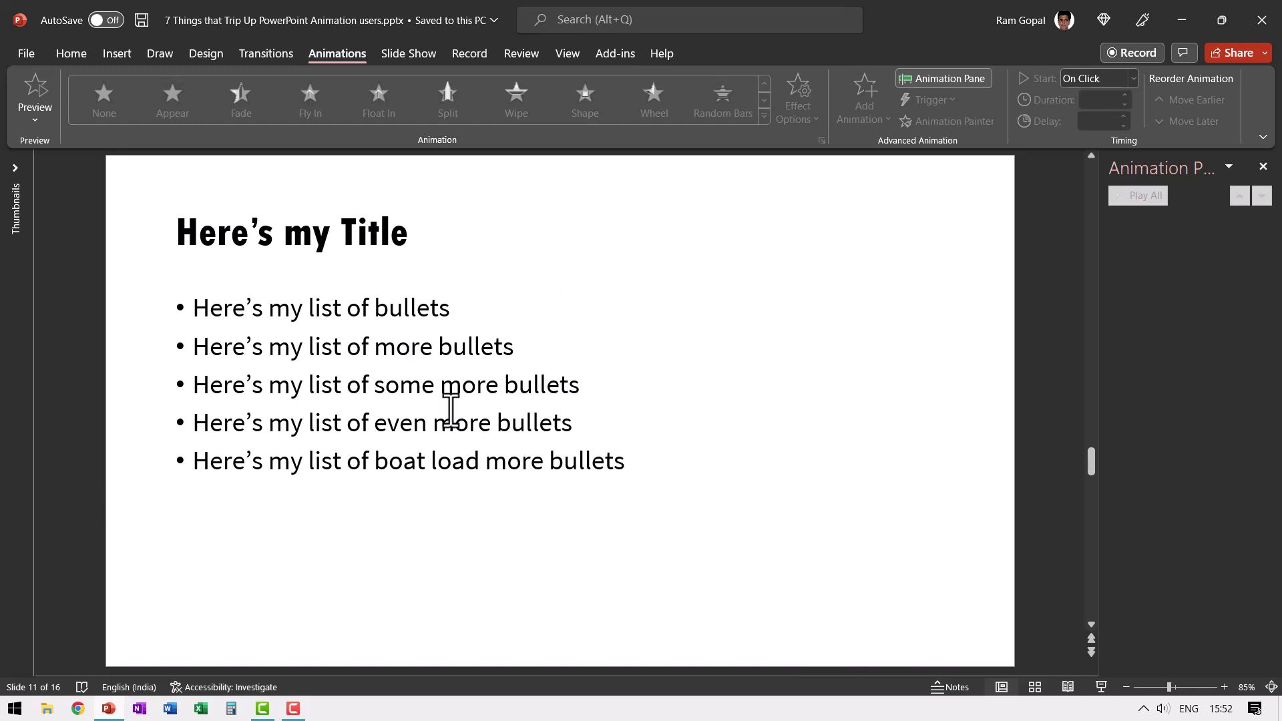
pyautogui.click(455, 355)
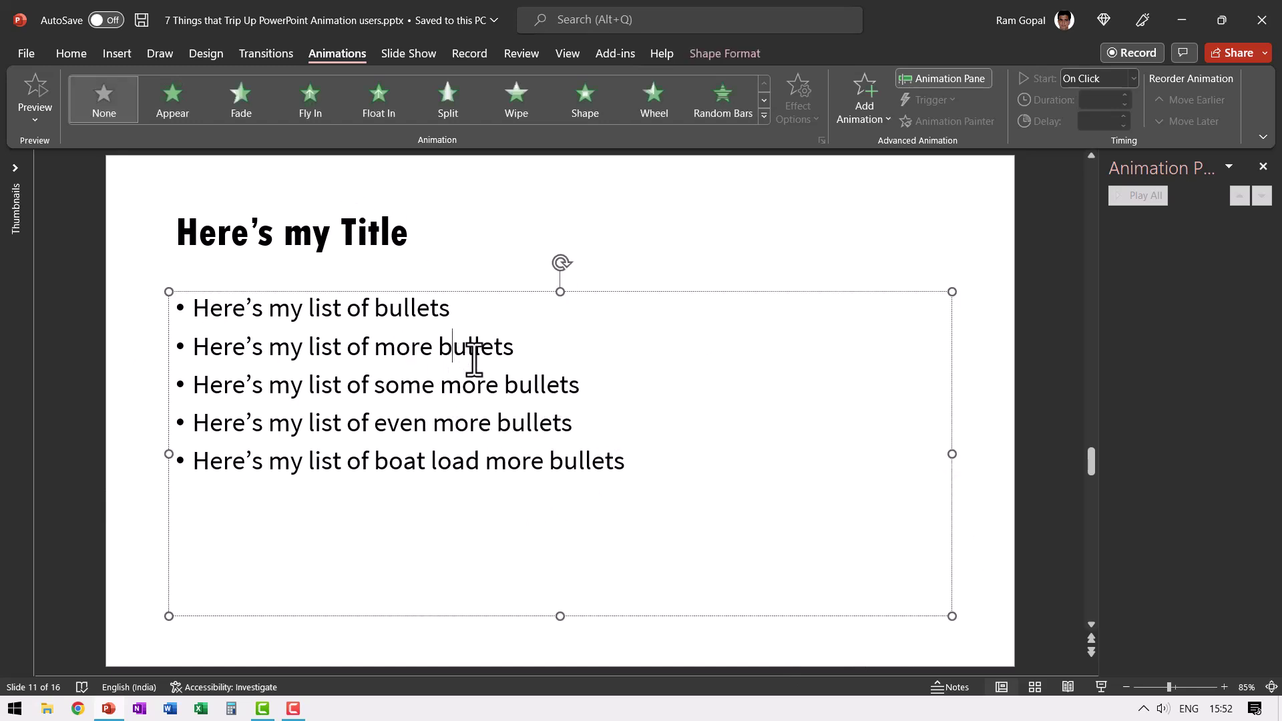
pyautogui.keyDown('shift'); pyautogui.click(334, 238); pyautogui.keyUp('shift')
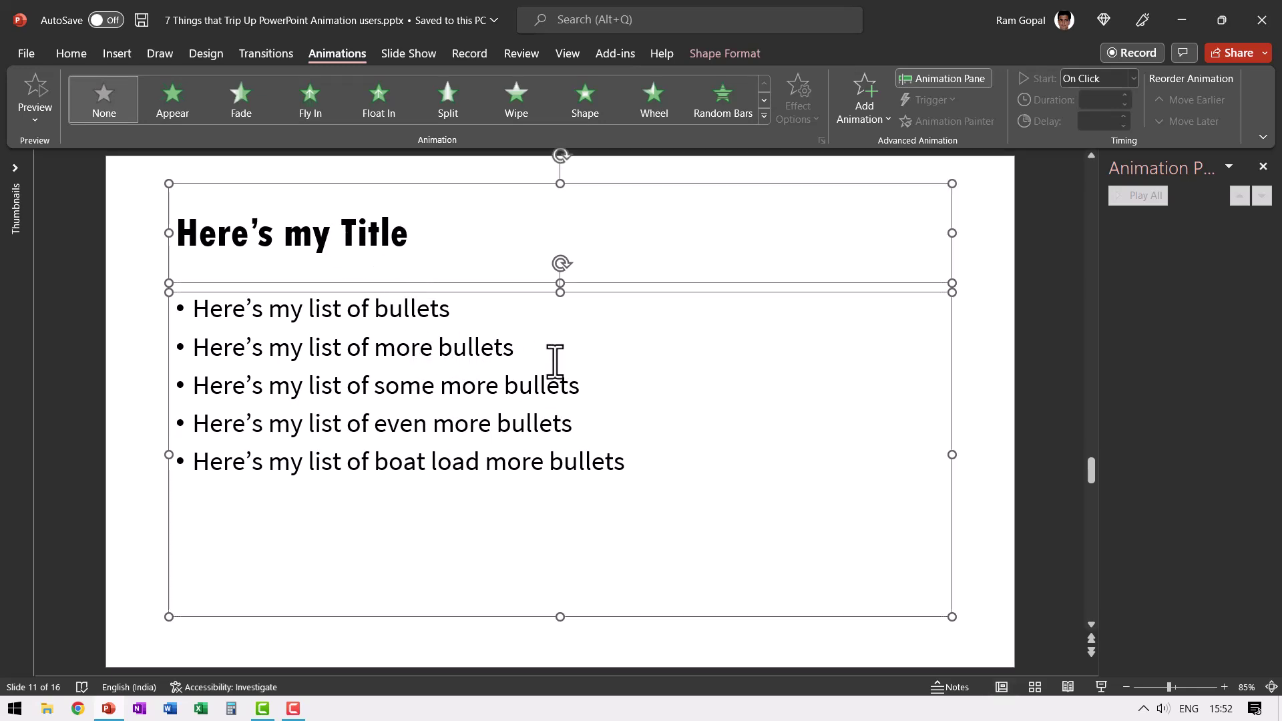
pyautogui.rightClick(604, 285)
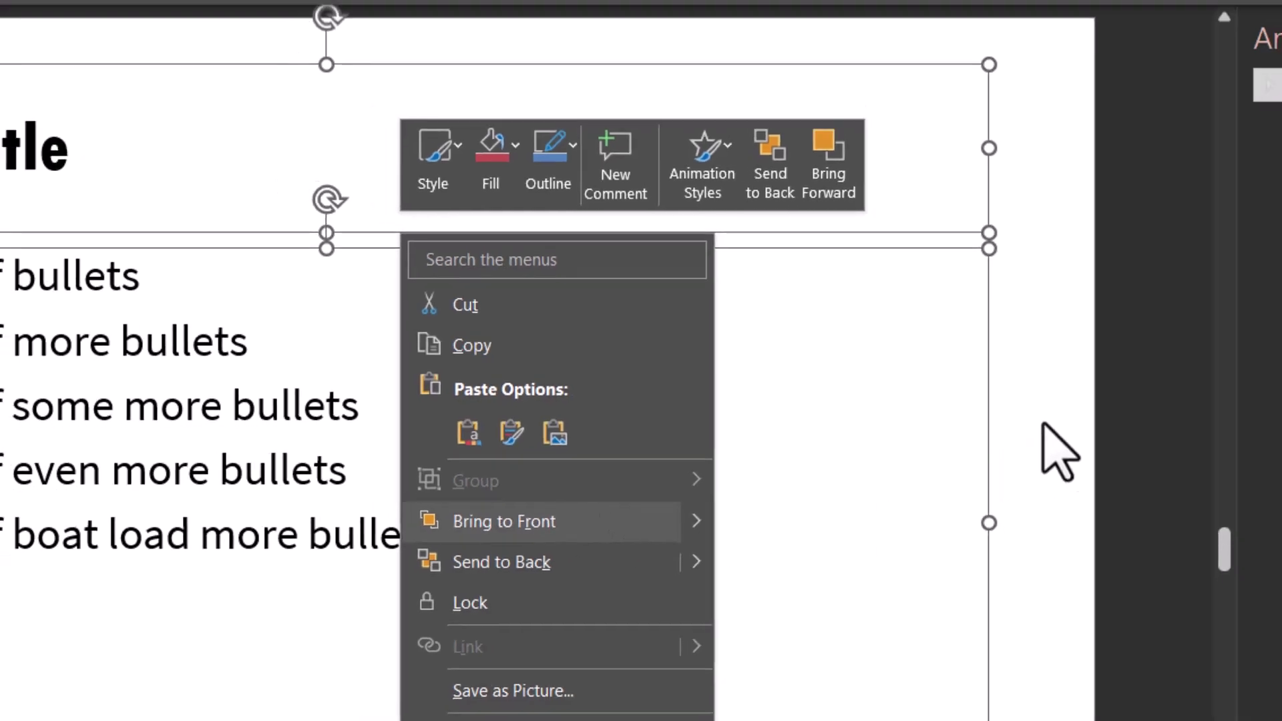
pyautogui.click(1059, 451)
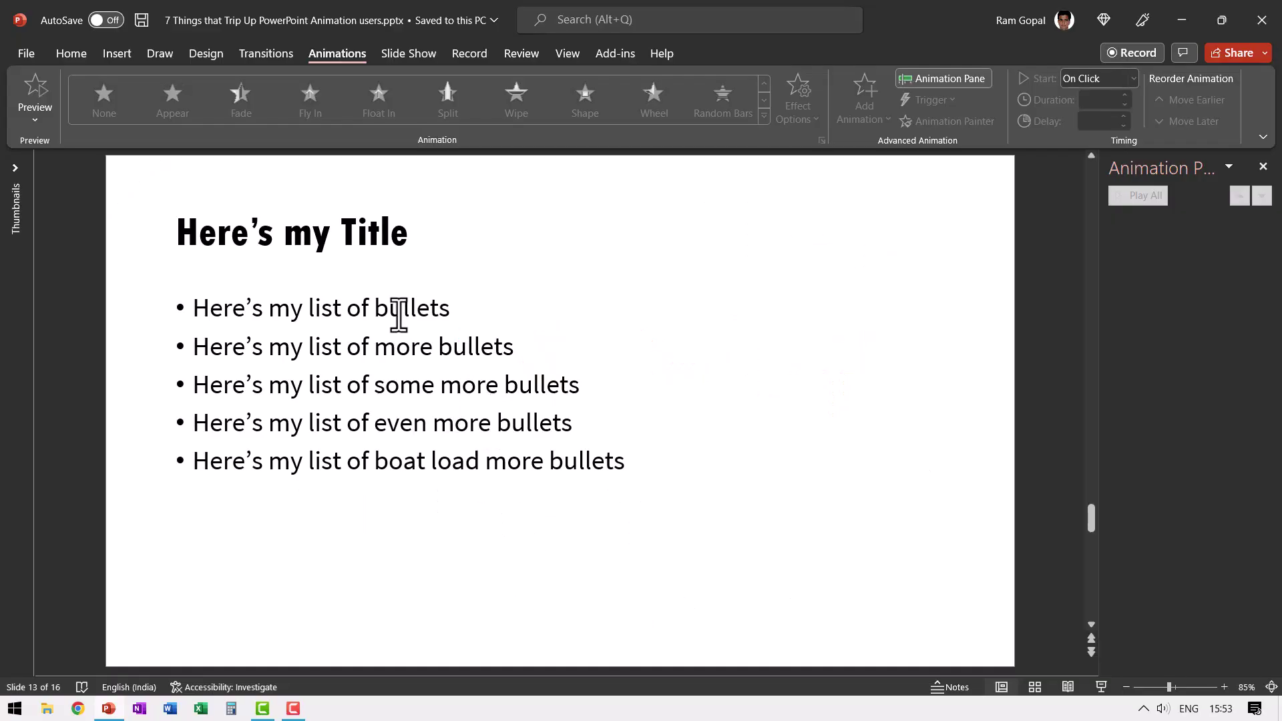
# Step: Drag-select all five bullet lines on slide 13
pyautogui.moveTo(180, 307); pyautogui.dragTo(712, 523)
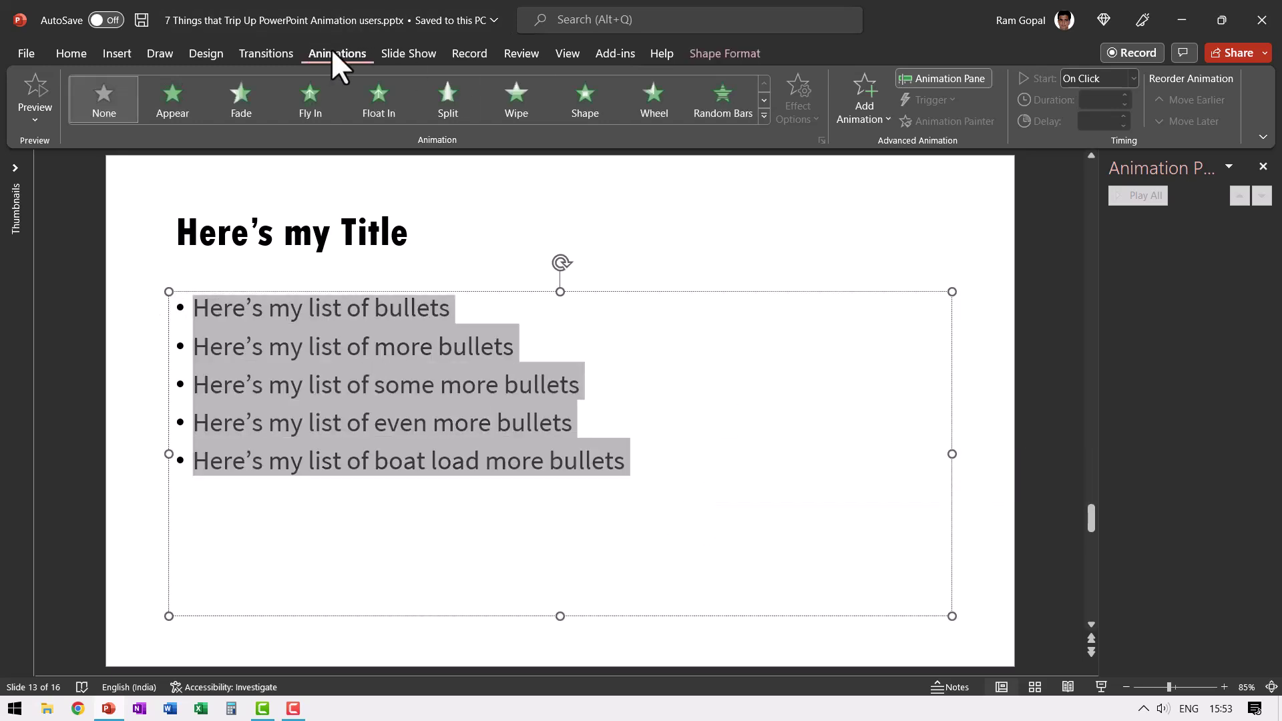
# Step: Apply a Wipe entrance with the From Left direction to the five bullets
pyautogui.click(524, 106)
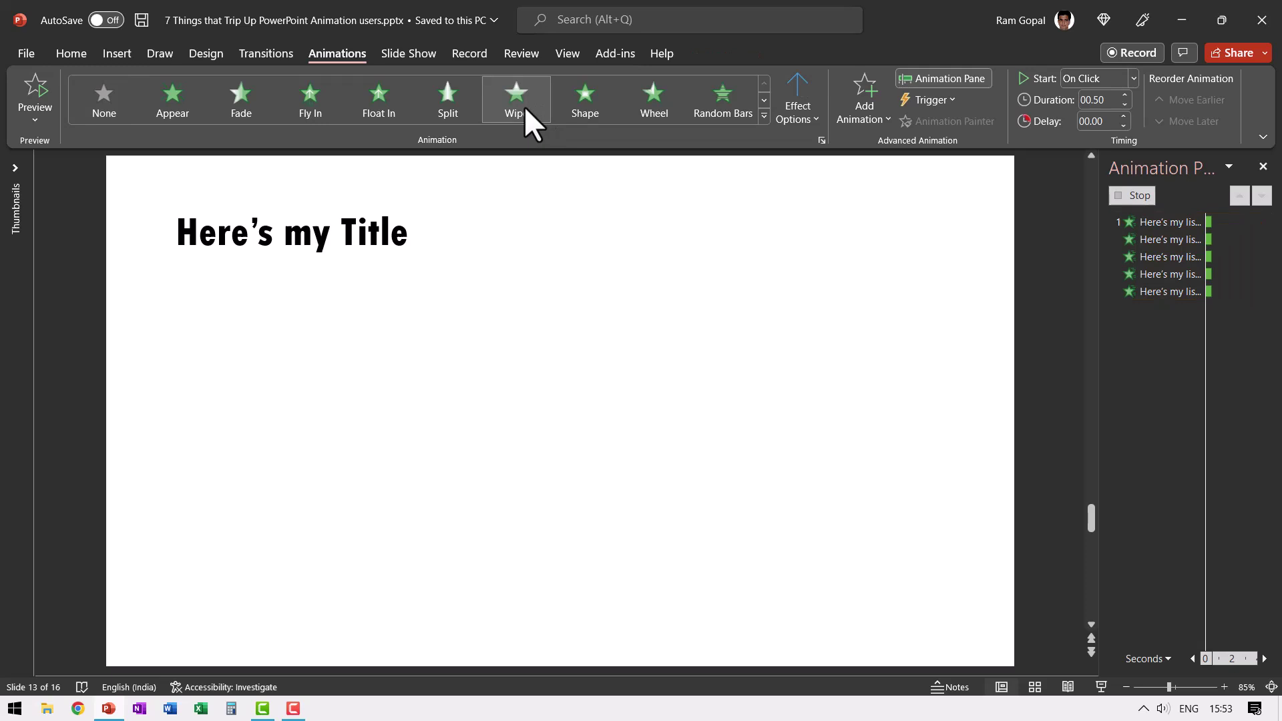
pyautogui.click(789, 116)
pyautogui.click(863, 215)
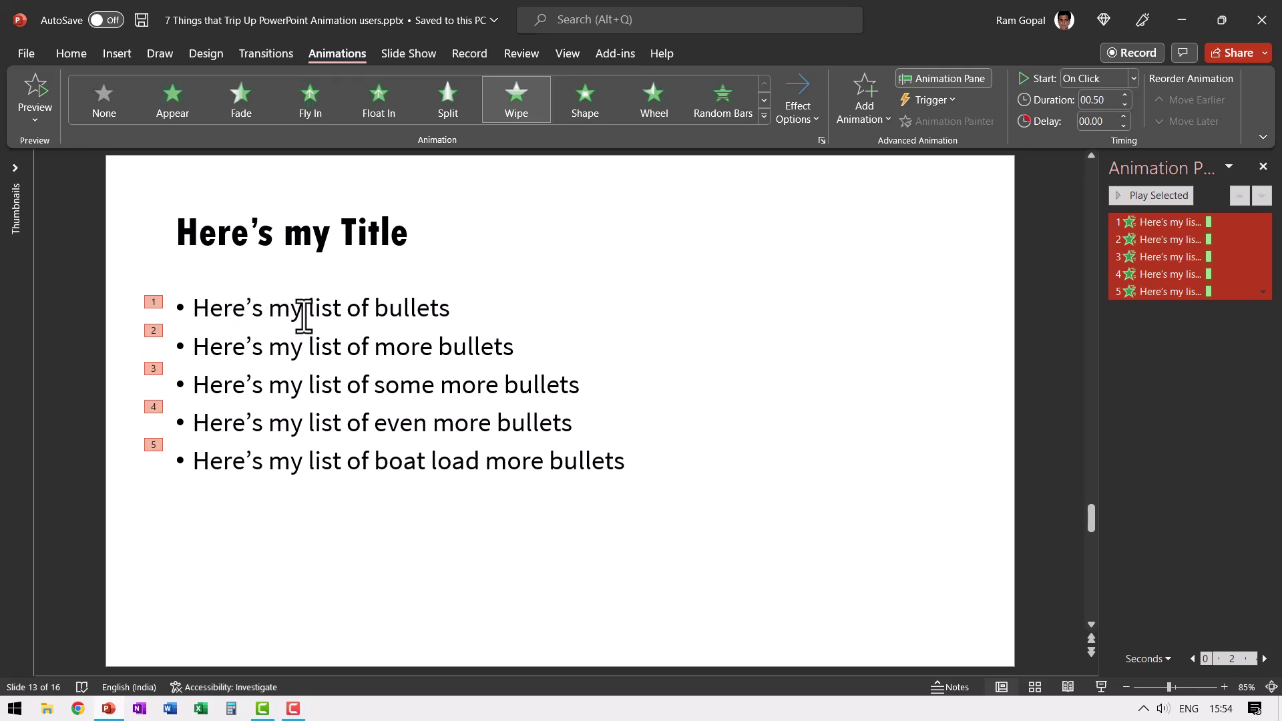
# Step: In the Wipe Effect Options, set Animate text to By word
pyautogui.click(1262, 292)
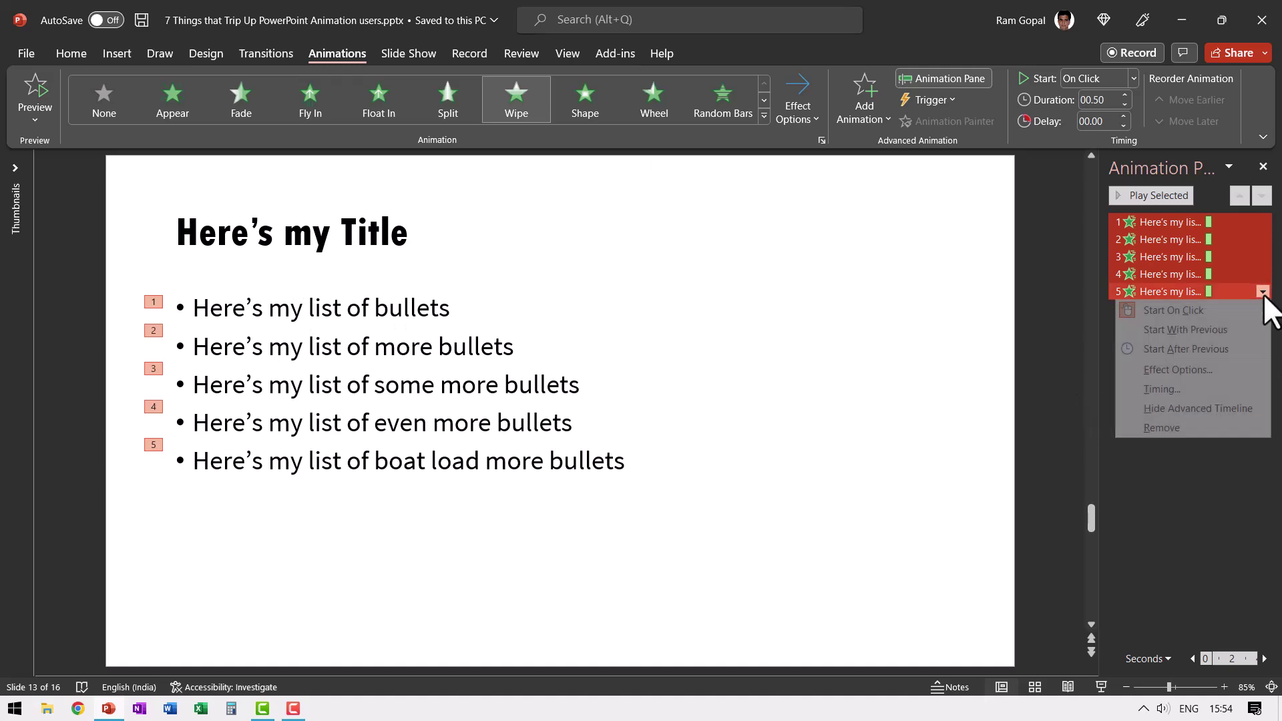
pyautogui.click(1181, 370)
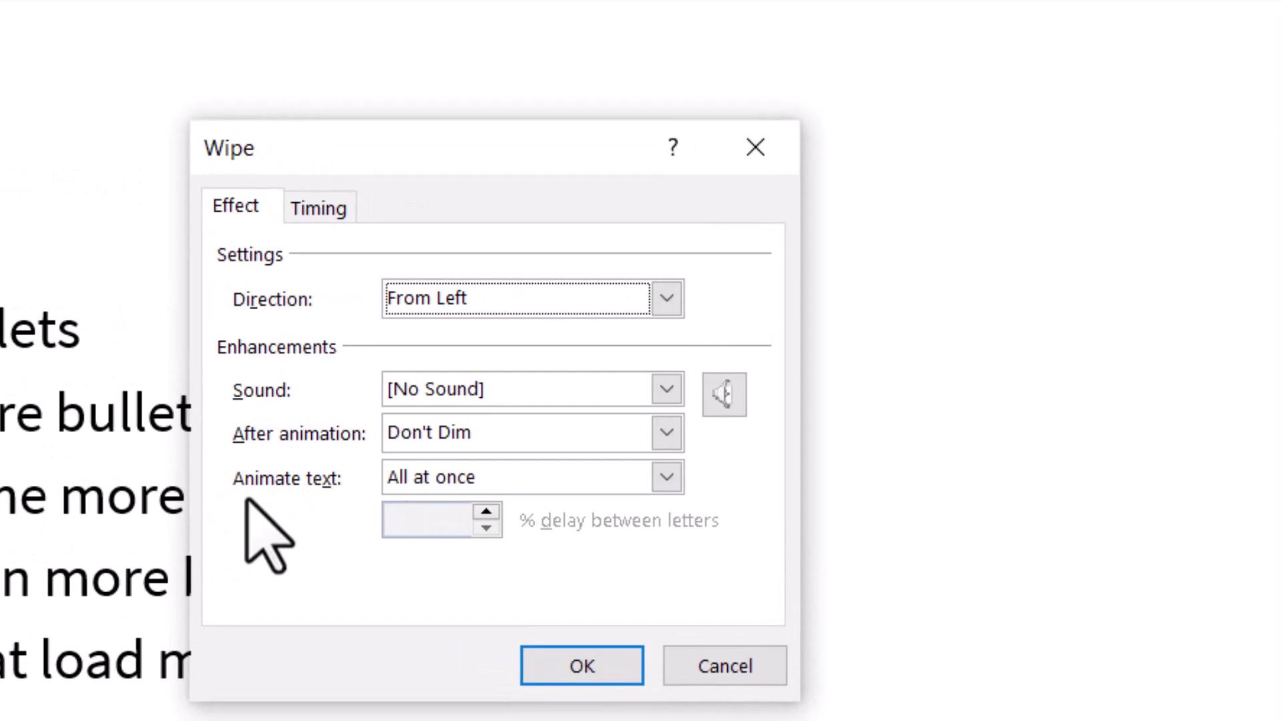
pyautogui.click(666, 479)
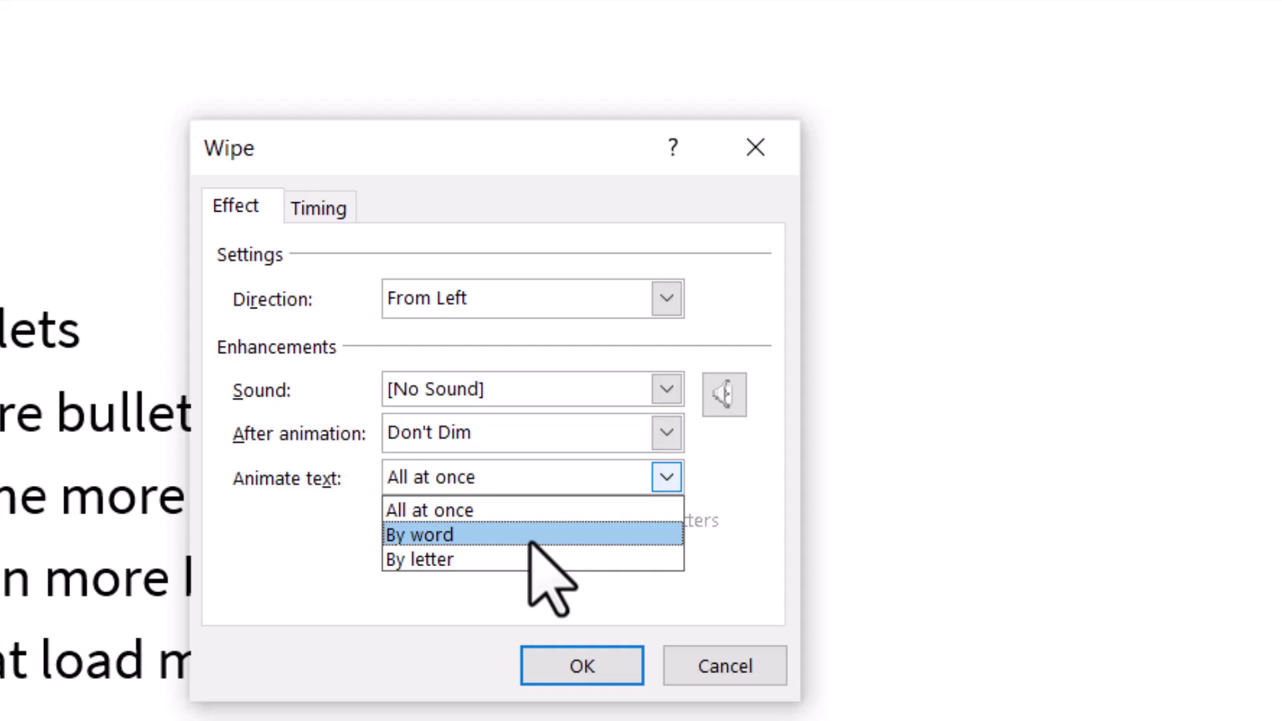
pyautogui.click(558, 534)
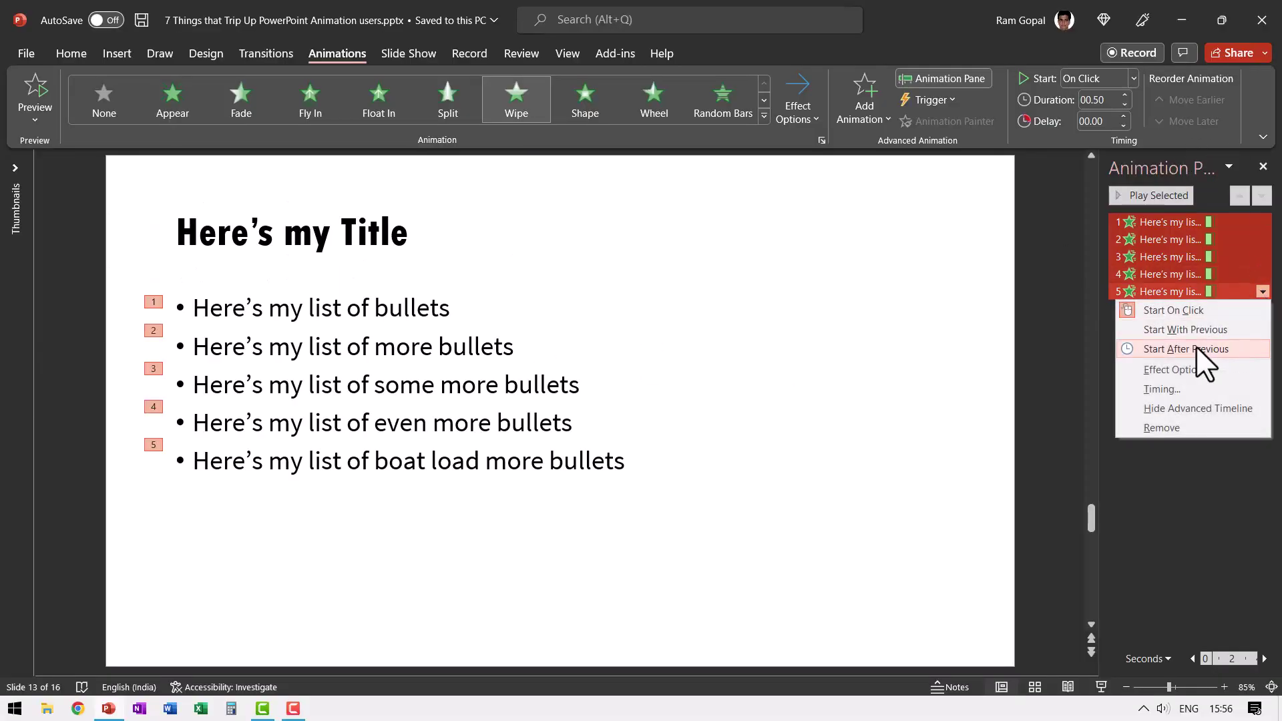
# Step: Change the Wipe's delay between words to 100% and confirm with OK
pyautogui.click(1170, 372)
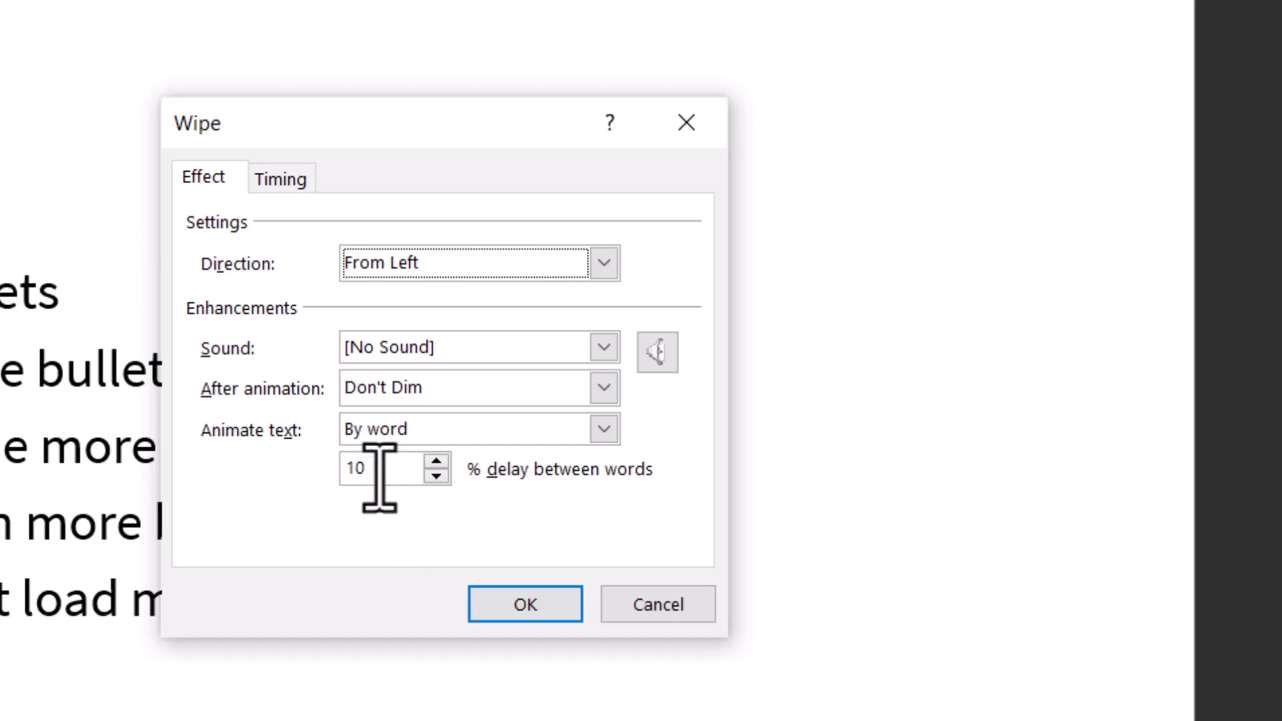
pyautogui.doubleClick(379, 477)
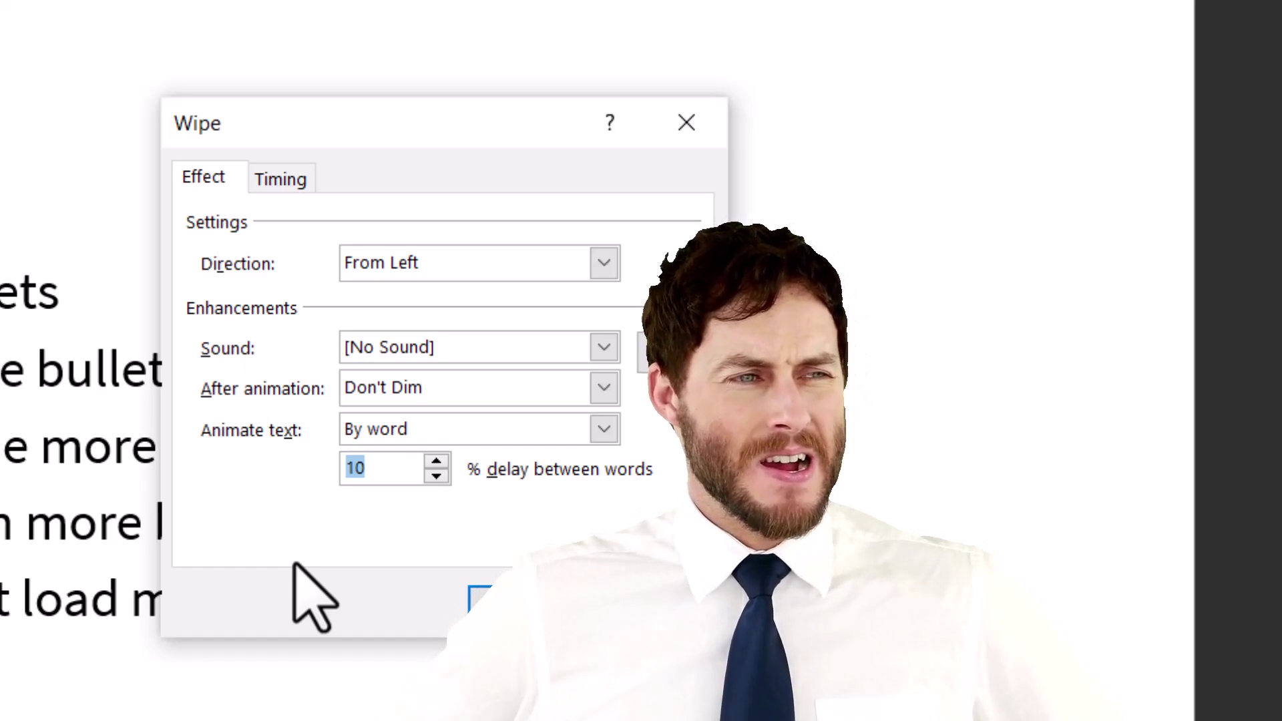
pyautogui.write('1')
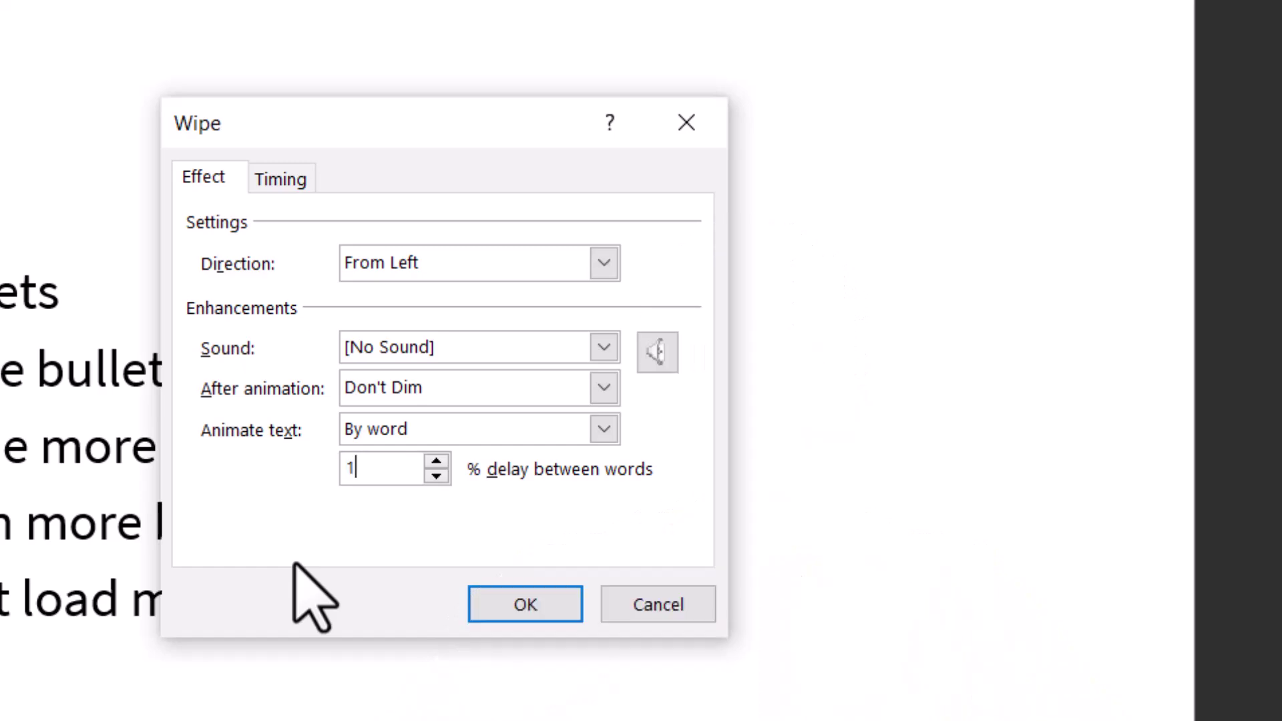
pyautogui.write('00')
pyautogui.click(539, 601)
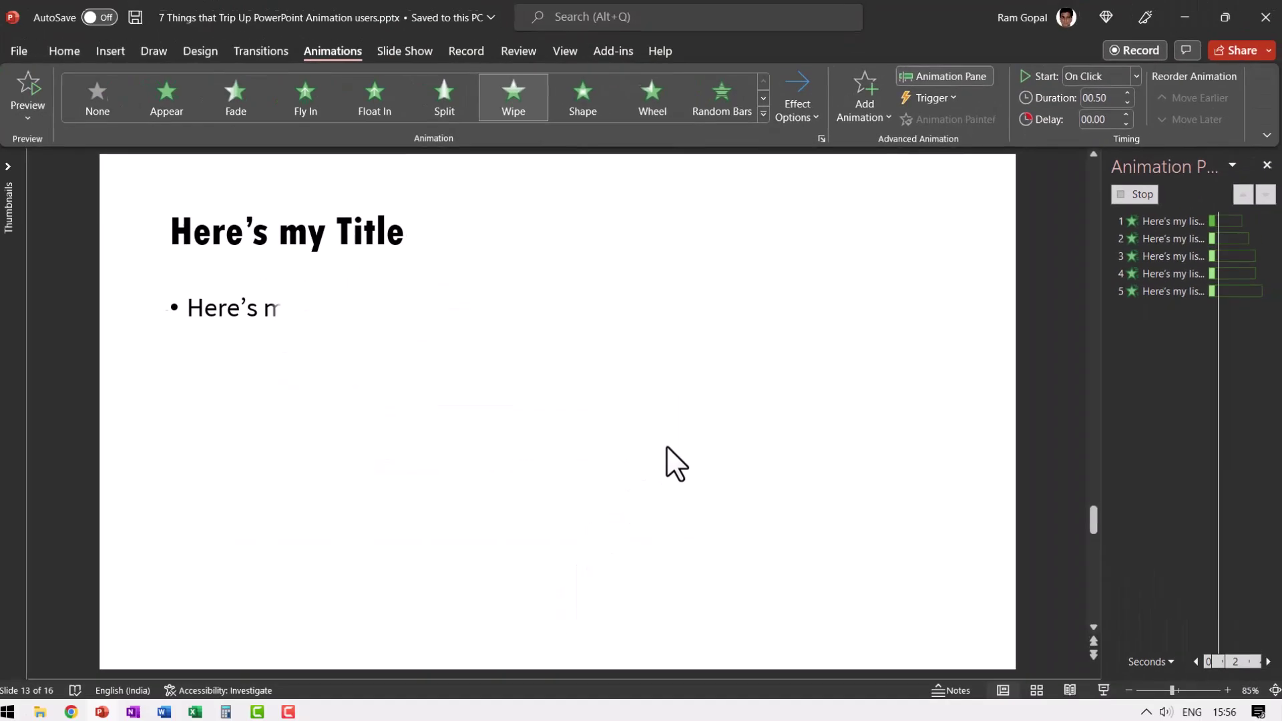